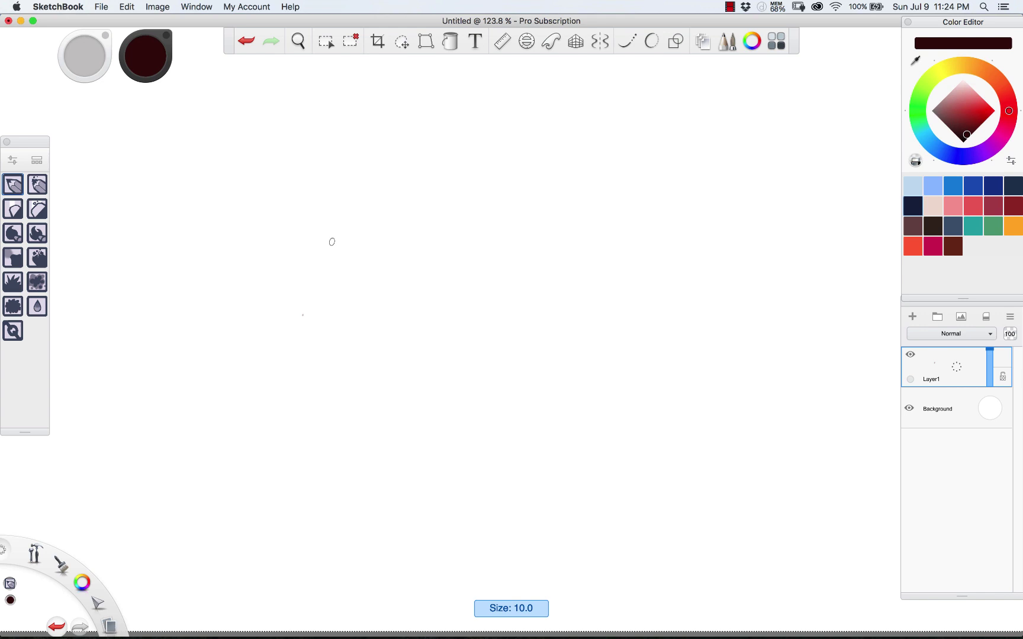
pyautogui.moveTo(364, 190)
pyautogui.mouseDown()
pyautogui.moveTo(350, 263)
pyautogui.moveTo(361, 341)
pyautogui.mouseUp()
pyautogui.press('super+z')
pyautogui.moveTo(342, 177)
pyautogui.mouseDown()
pyautogui.moveTo(304, 239)
pyautogui.moveTo(261, 379)
pyautogui.moveTo(292, 210)
pyautogui.mouseUp()
pyautogui.press('super+z')
# Step: Sketch dark maroon contour lines and fine hatching with the current pencil brush, varying the line thickness
pyautogui.moveTo(326, 178); pyautogui.dragTo(292, 256)
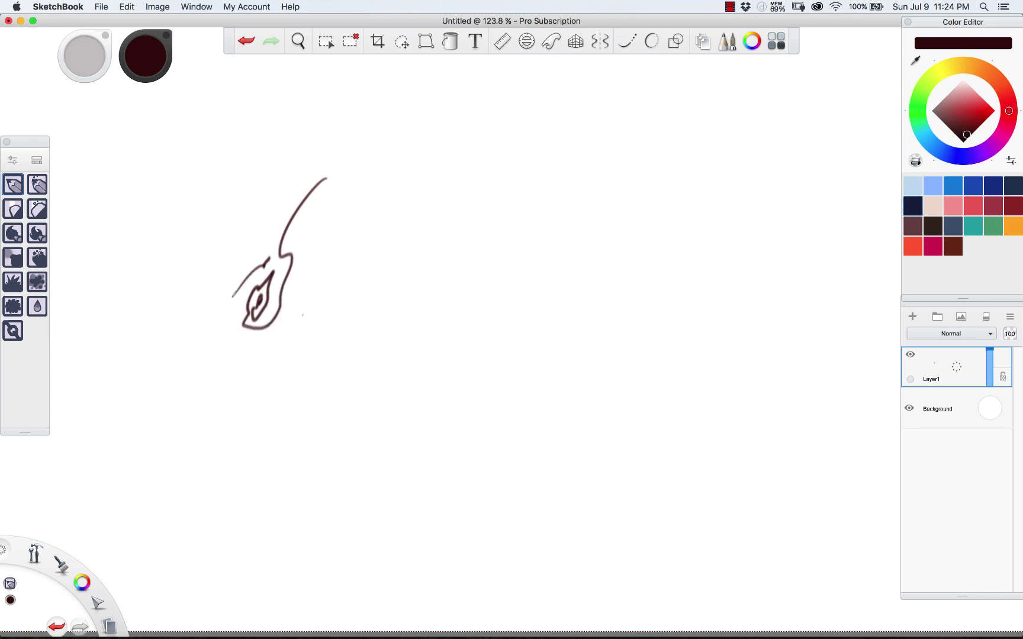
pyautogui.moveTo(285, 207); pyautogui.dragTo(317, 203)
pyautogui.moveTo(291, 238); pyautogui.dragTo(346, 177)
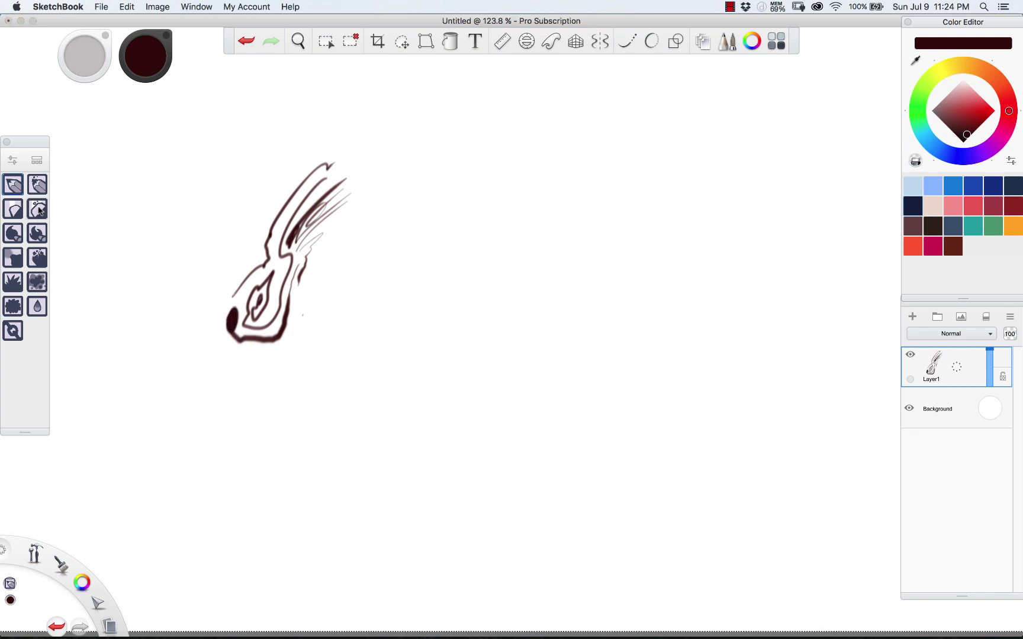
# Step: Choose the Grainy Pencil brush and paint broad dark maroon strokes and thinner tapering ones beside the line sketch
pyautogui.click(37, 185)
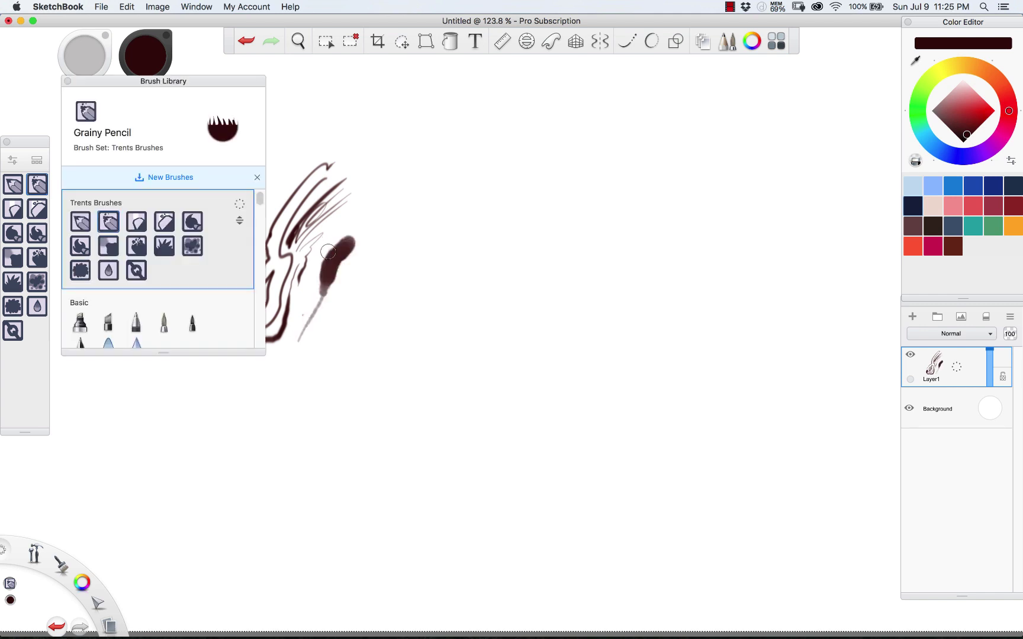
pyautogui.moveTo(378, 210)
pyautogui.mouseDown()
pyautogui.moveTo(407, 228)
pyautogui.moveTo(362, 335)
pyautogui.mouseUp()
pyautogui.moveTo(380, 246); pyautogui.dragTo(338, 370)
pyautogui.moveTo(350, 267); pyautogui.dragTo(325, 435)
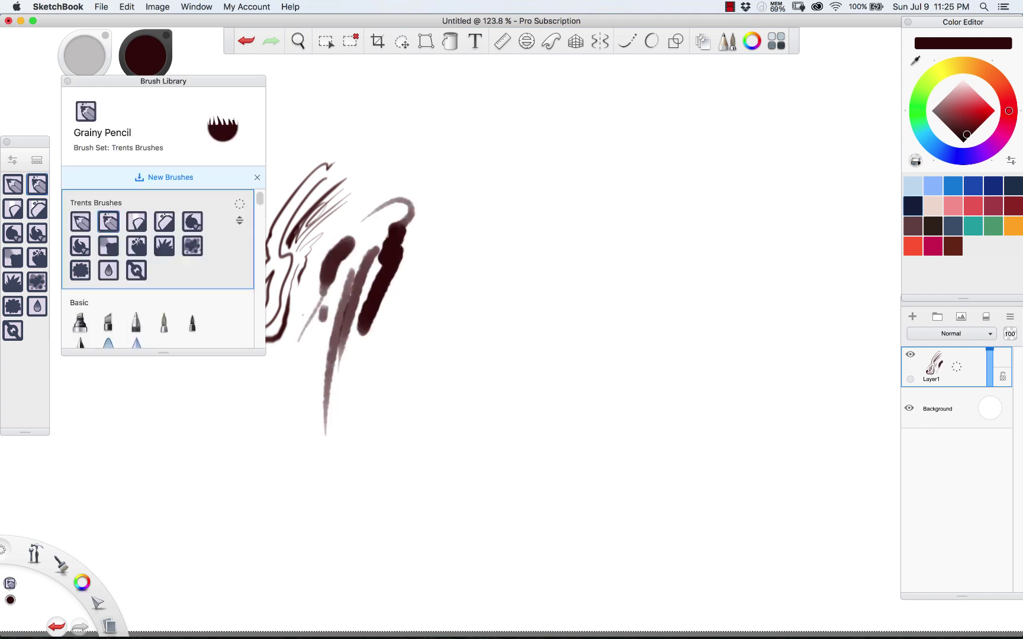
pyautogui.moveTo(328, 318); pyautogui.dragTo(306, 478)
pyautogui.moveTo(311, 343)
pyautogui.mouseDown()
pyautogui.moveTo(292, 388)
pyautogui.moveTo(297, 501)
pyautogui.moveTo(278, 503)
pyautogui.mouseUp()
pyautogui.moveTo(284, 447)
pyautogui.mouseDown()
pyautogui.moveTo(303, 391)
pyautogui.moveTo(293, 404)
pyautogui.mouseUp()
pyautogui.press('super+z')
# Step: Layer more dark Grainy Pencil strokes along the lower end and outer edge of the stroke group
pyautogui.moveTo(358, 345); pyautogui.dragTo(341, 379)
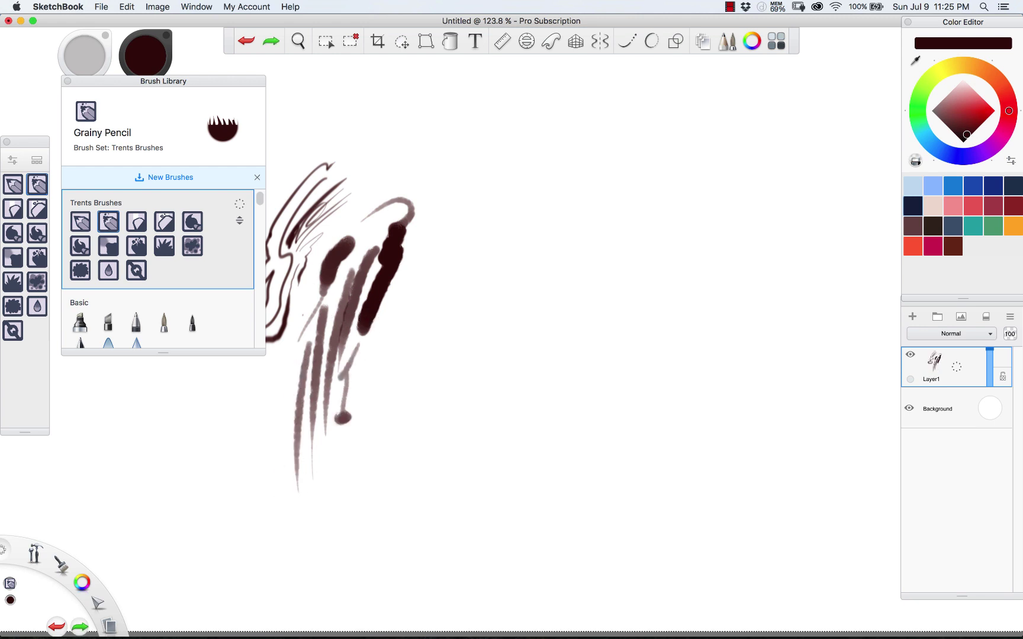
pyautogui.moveTo(337, 419); pyautogui.dragTo(379, 320)
pyautogui.moveTo(382, 353); pyautogui.dragTo(399, 296)
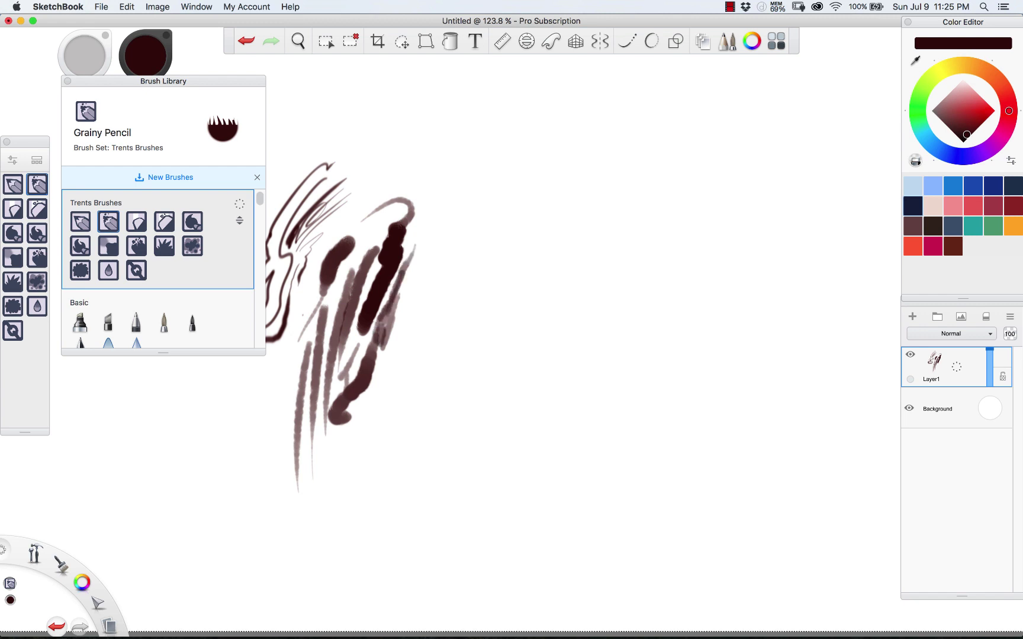
pyautogui.moveTo(390, 320)
pyautogui.mouseDown()
pyautogui.moveTo(406, 275)
pyautogui.moveTo(389, 315)
pyautogui.mouseUp()
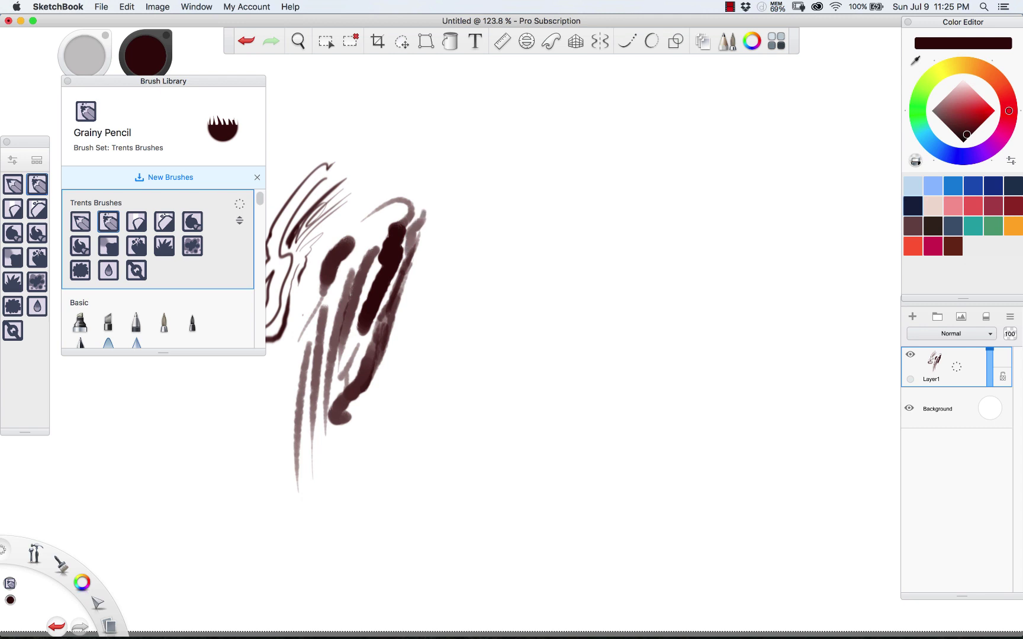
pyautogui.moveTo(416, 185)
pyautogui.mouseDown()
pyautogui.moveTo(430, 228)
pyautogui.moveTo(385, 367)
pyautogui.mouseUp()
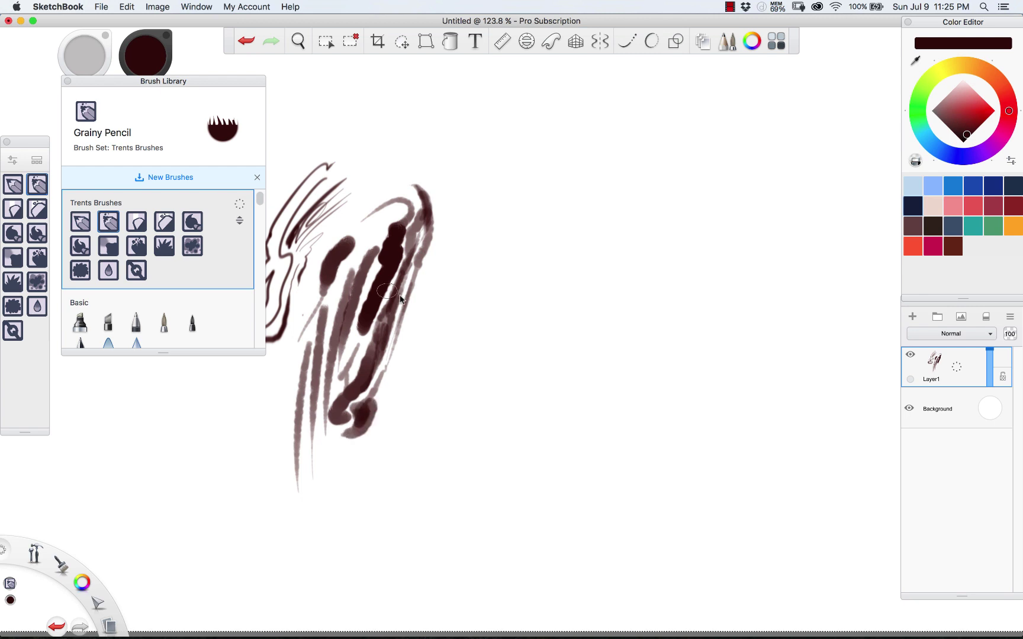
# Step: Pick a brighter deep red and glaze it over the thick dark stroke, sampling a blended red from the canvas
pyautogui.click(972, 121)
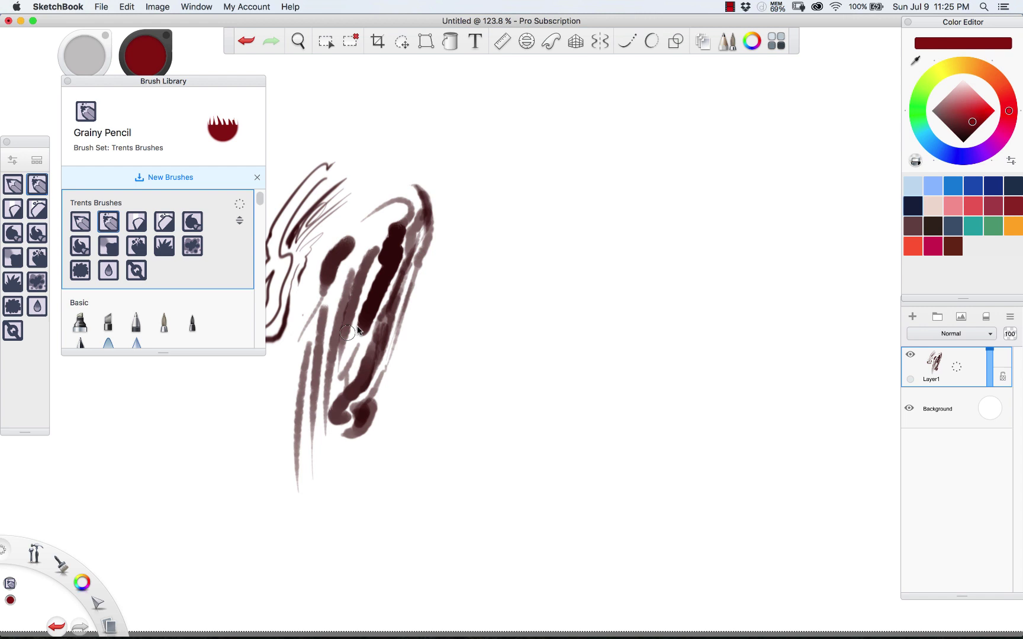
pyautogui.moveTo(383, 296)
pyautogui.mouseDown()
pyautogui.moveTo(373, 331)
pyautogui.moveTo(398, 264)
pyautogui.moveTo(388, 296)
pyautogui.mouseUp()
pyautogui.keyDown('alt'); pyautogui.click(395, 272); pyautogui.keyUp('alt')
pyautogui.moveTo(410, 252)
pyautogui.mouseDown()
pyautogui.moveTo(397, 277)
pyautogui.moveTo(392, 243)
pyautogui.moveTo(365, 309)
pyautogui.mouseUp()
# Step: Sample dark tones from the canvas and blend them across the gaps and upper end of the red strokes
pyautogui.keyDown('alt'); pyautogui.click(391, 243); pyautogui.keyUp('alt')
pyautogui.keyDown('alt'); pyautogui.click(382, 261); pyautogui.keyUp('alt')
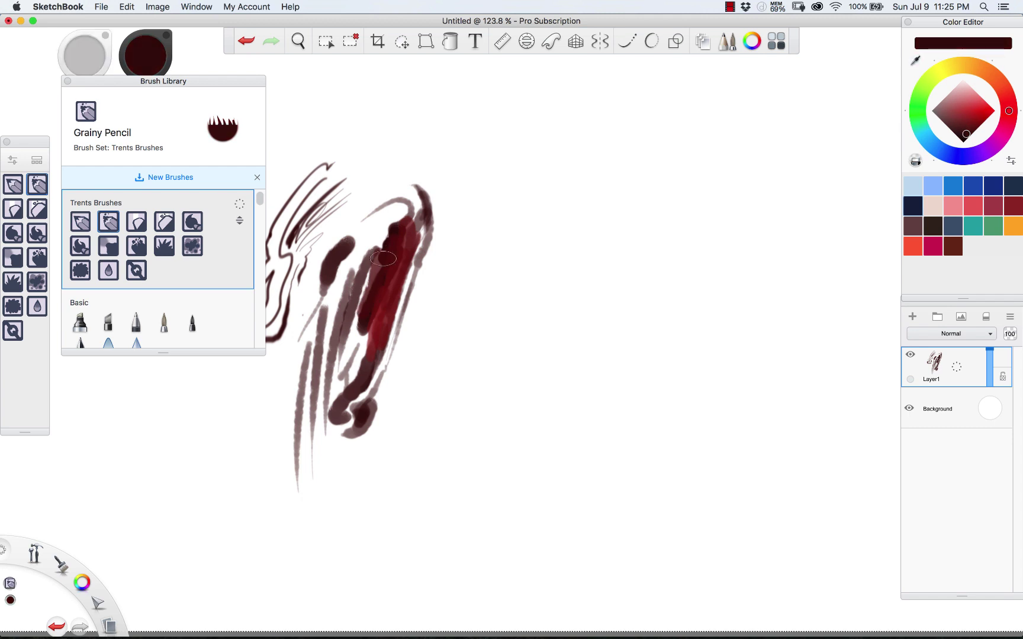
pyautogui.moveTo(390, 240); pyautogui.dragTo(362, 299)
pyautogui.moveTo(394, 228)
pyautogui.mouseDown()
pyautogui.moveTo(366, 254)
pyautogui.moveTo(352, 288)
pyautogui.mouseUp()
pyautogui.moveTo(391, 231)
pyautogui.mouseDown()
pyautogui.moveTo(383, 223)
pyautogui.moveTo(357, 266)
pyautogui.moveTo(335, 355)
pyautogui.moveTo(343, 255)
pyautogui.mouseUp()
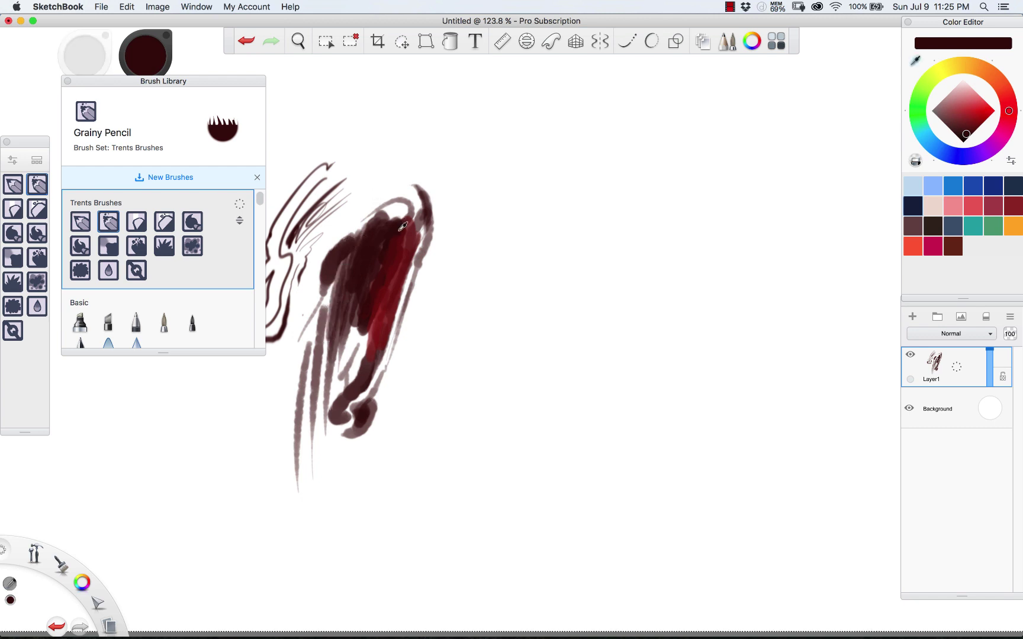
pyautogui.keyDown('alt'); pyautogui.click(390, 262); pyautogui.keyUp('alt')
pyautogui.moveTo(401, 214)
pyautogui.mouseDown()
pyautogui.moveTo(391, 208)
pyautogui.moveTo(379, 220)
pyautogui.moveTo(392, 196)
pyautogui.mouseUp()
pyautogui.keyDown('alt'); pyautogui.click(379, 249); pyautogui.keyUp('alt')
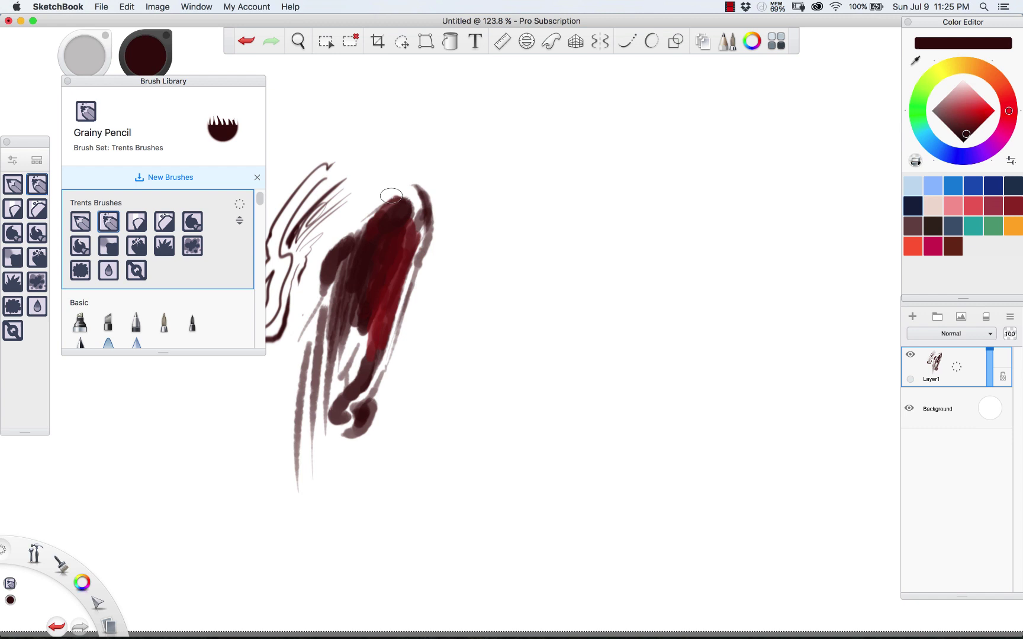
# Step: Try the Hard Eraser on the upper end of the red strokes
pyautogui.click(13, 209)
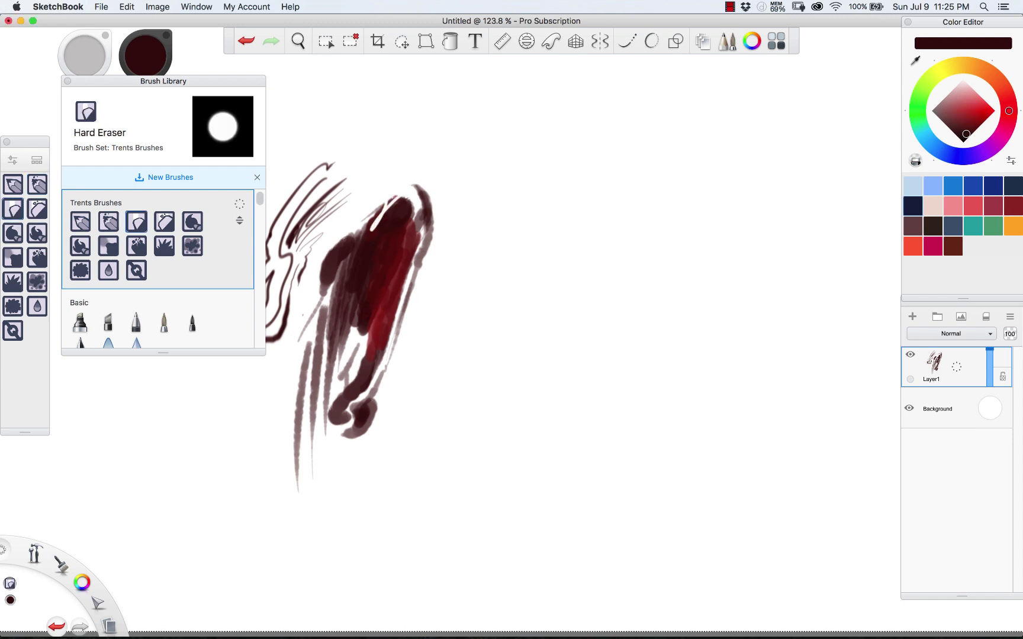
pyautogui.press('super+z')
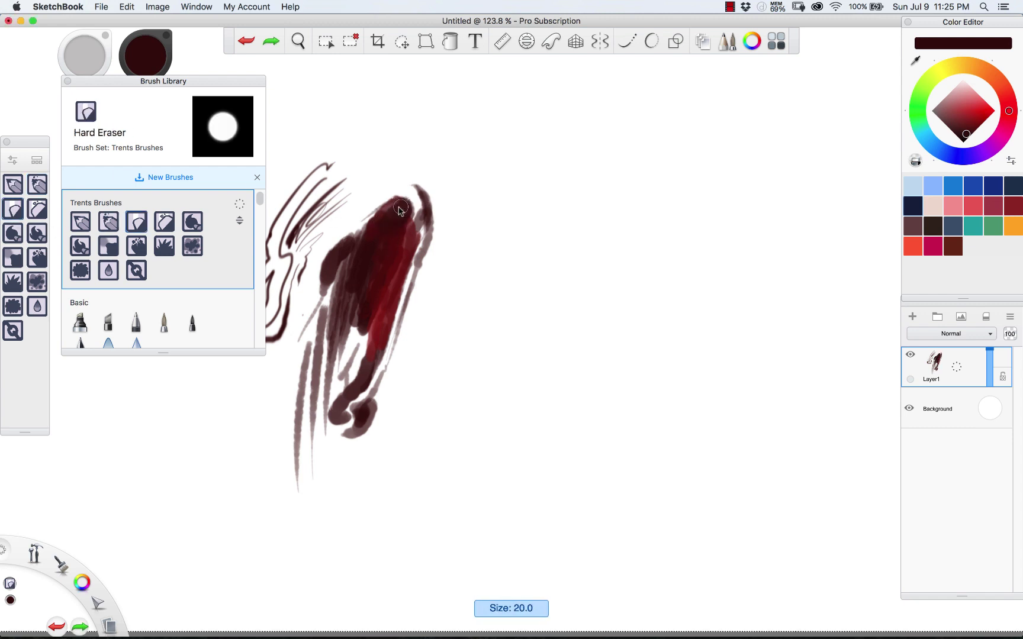
pyautogui.moveTo(401, 208)
pyautogui.mouseDown()
pyautogui.moveTo(424, 193)
pyautogui.moveTo(414, 236)
pyautogui.moveTo(419, 201)
pyautogui.moveTo(427, 229)
pyautogui.moveTo(414, 194)
pyautogui.moveTo(427, 216)
pyautogui.mouseUp()
pyautogui.press('super+z')
# Step: Try the Soft Eraser to fade the upper end of the red strokes
pyautogui.click(37, 209)
pyautogui.press('super+z')
pyautogui.press('super+z')
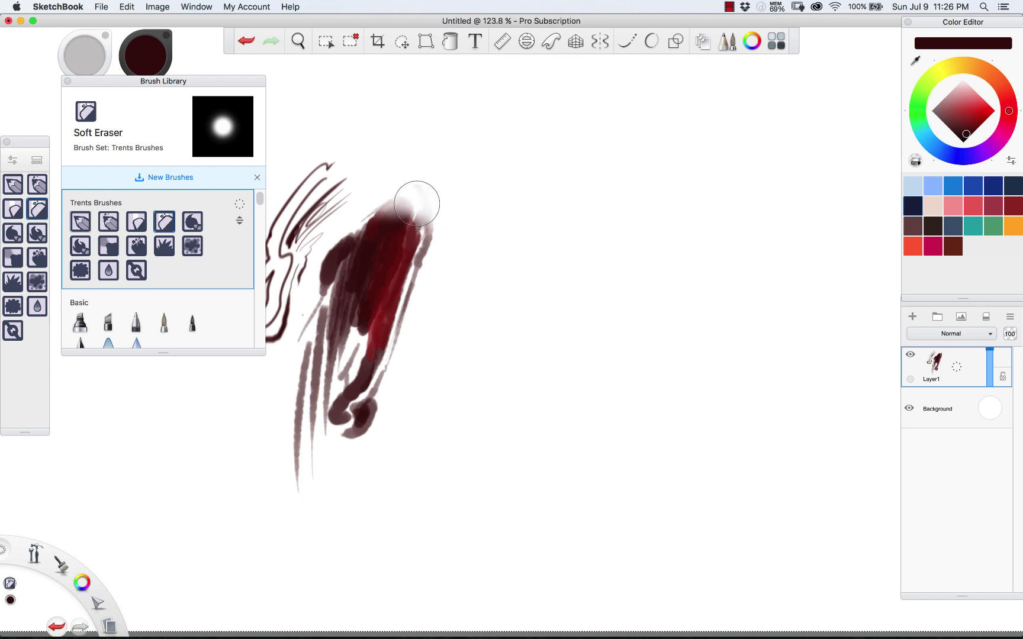
pyautogui.press('super+z')
# Step: Choose the Hard Round brush, enlarge it, and paint translucent and denser maroon strokes along the outer edge of the painted area
pyautogui.click(14, 237)
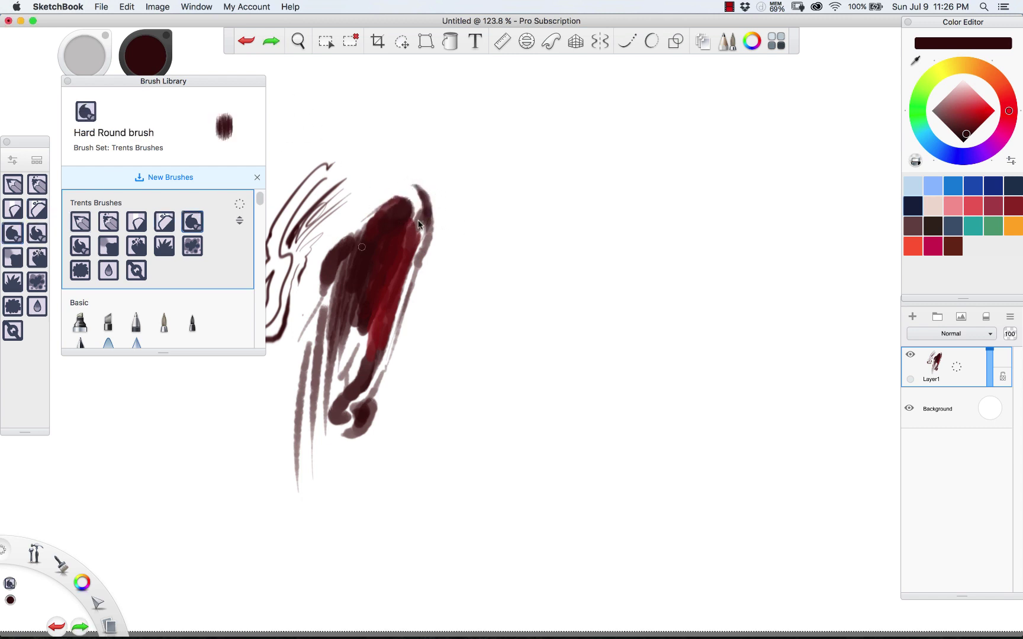
pyautogui.moveTo(408, 167); pyautogui.dragTo(350, 229)
pyautogui.press('super+z')
pyautogui.moveTo(389, 170)
pyautogui.mouseDown()
pyautogui.moveTo(350, 204)
pyautogui.moveTo(356, 222)
pyautogui.moveTo(404, 163)
pyautogui.moveTo(447, 168)
pyautogui.moveTo(440, 260)
pyautogui.mouseUp()
pyautogui.press('super+z')
pyautogui.press(']')
pyautogui.press('super+z')
pyautogui.moveTo(444, 196)
pyautogui.mouseDown()
pyautogui.moveTo(452, 238)
pyautogui.moveTo(418, 362)
pyautogui.mouseUp()
pyautogui.press('super+z')
pyautogui.moveTo(442, 186)
pyautogui.mouseDown()
pyautogui.moveTo(447, 241)
pyautogui.moveTo(414, 365)
pyautogui.moveTo(449, 270)
pyautogui.moveTo(441, 195)
pyautogui.moveTo(456, 157)
pyautogui.moveTo(378, 400)
pyautogui.moveTo(385, 424)
pyautogui.moveTo(408, 362)
pyautogui.mouseUp()
pyautogui.press('super+z')
pyautogui.press('super+z')
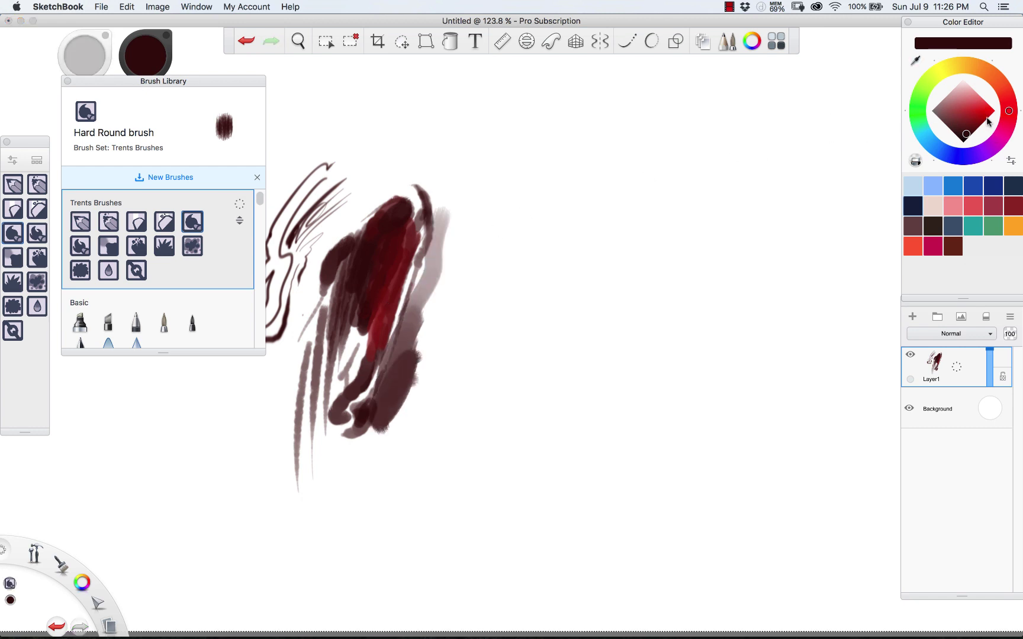
# Step: Shift the colour to a dark orange-red and paint a patch at the lower end of the maroon strokes
pyautogui.click(978, 123)
pyautogui.moveTo(1013, 113); pyautogui.dragTo(1006, 95)
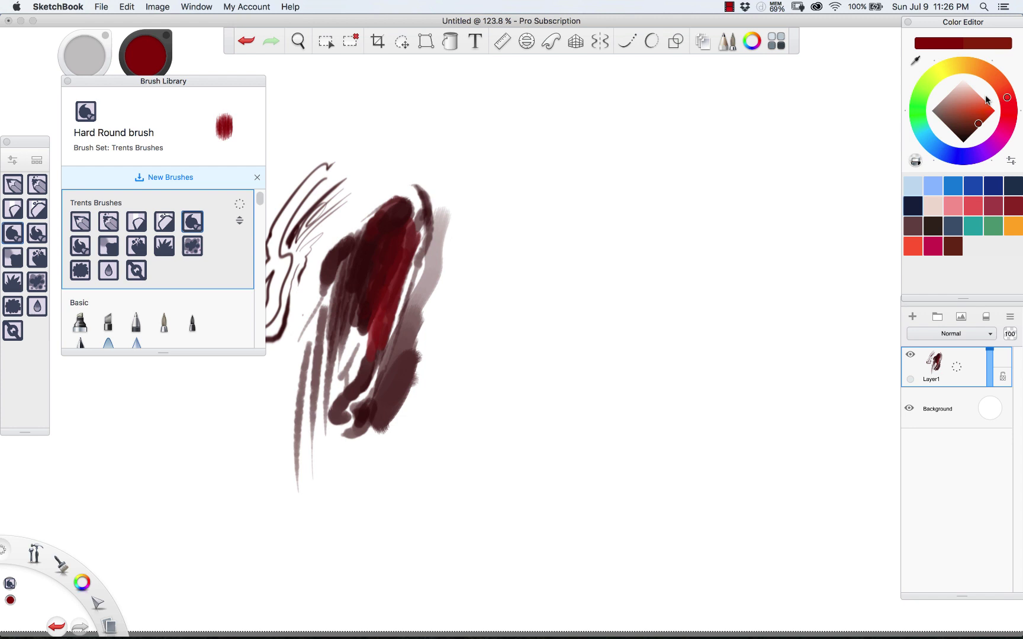
pyautogui.moveTo(426, 372); pyautogui.dragTo(384, 439)
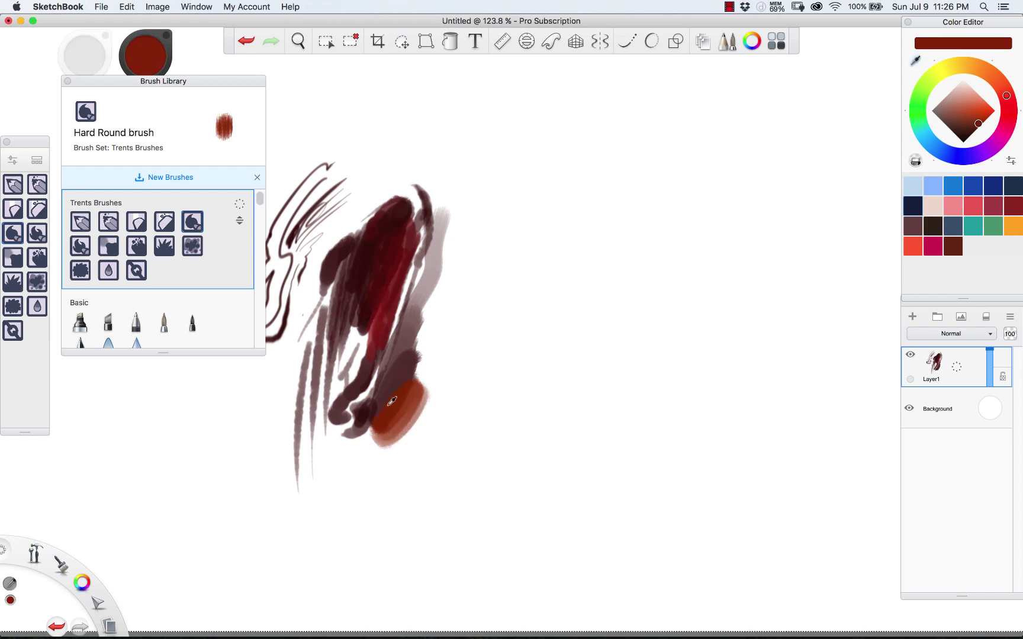
# Step: Sample intermediate red-browns from the canvas and blend the orange-red patch upward into the maroon strokes
pyautogui.keyDown('alt'); pyautogui.click(392, 402); pyautogui.keyUp('alt')
pyautogui.moveTo(373, 392)
pyautogui.mouseDown()
pyautogui.moveTo(415, 349)
pyautogui.moveTo(397, 317)
pyautogui.mouseUp()
pyautogui.keyDown('alt'); pyautogui.click(411, 359); pyautogui.keyUp('alt')
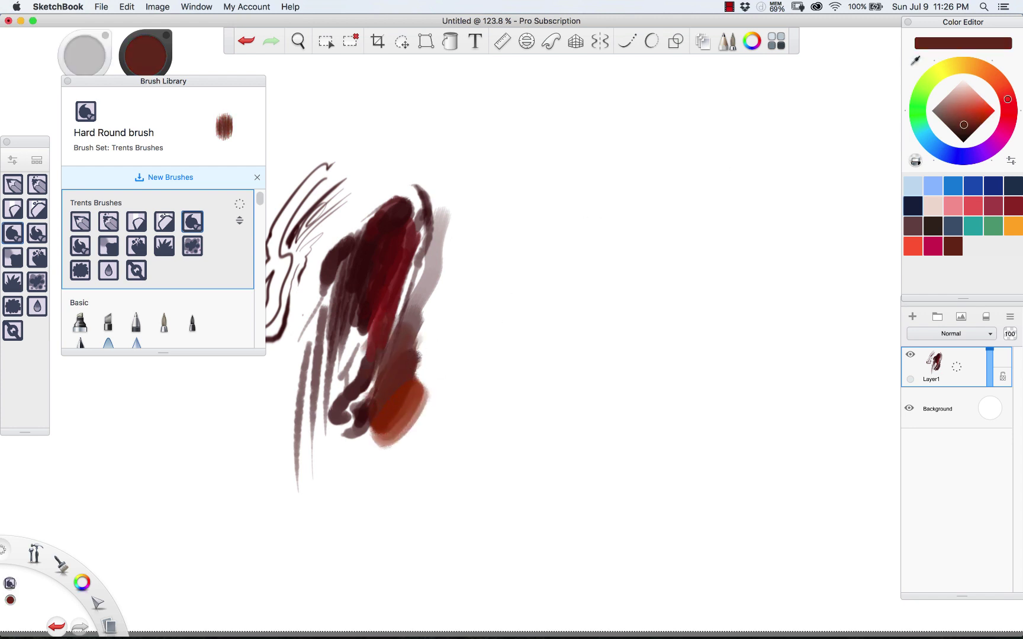
pyautogui.keyDown('alt'); pyautogui.click(398, 387); pyautogui.keyUp('alt')
pyautogui.moveTo(385, 355); pyautogui.dragTo(358, 407)
pyautogui.moveTo(383, 319); pyautogui.dragTo(362, 366)
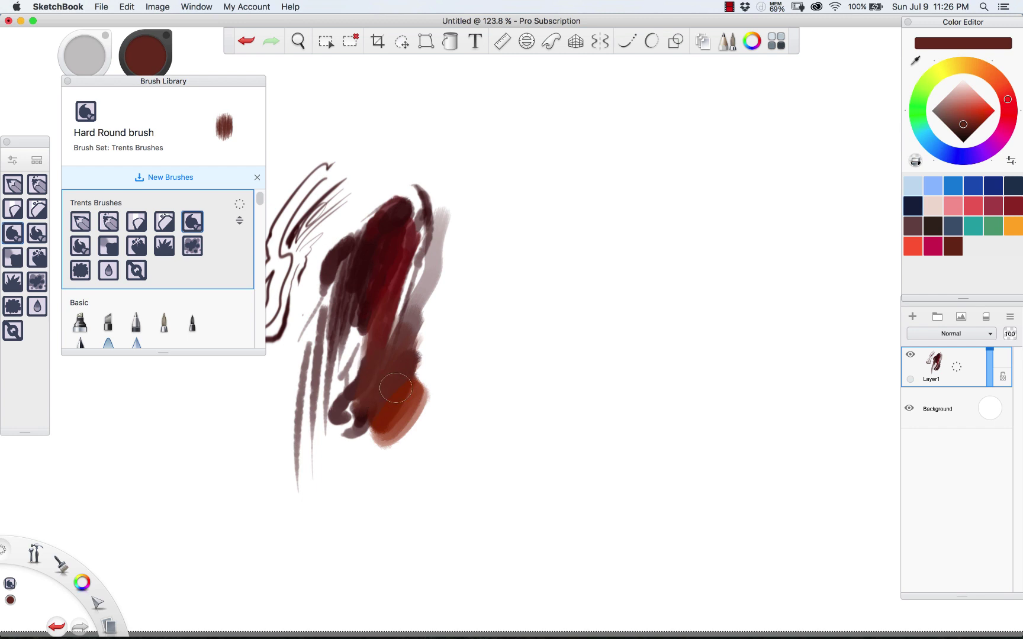
# Step: Sample the orange-red tones and widen the lower patch with overlapping Hard Round strokes
pyautogui.keyDown('alt'); pyautogui.click(391, 408); pyautogui.keyUp('alt')
pyautogui.moveTo(374, 421); pyautogui.dragTo(352, 459)
pyautogui.moveTo(406, 417)
pyautogui.mouseDown()
pyautogui.moveTo(364, 453)
pyautogui.moveTo(373, 465)
pyautogui.mouseUp()
pyautogui.keyDown('alt'); pyautogui.click(404, 423); pyautogui.keyUp('alt')
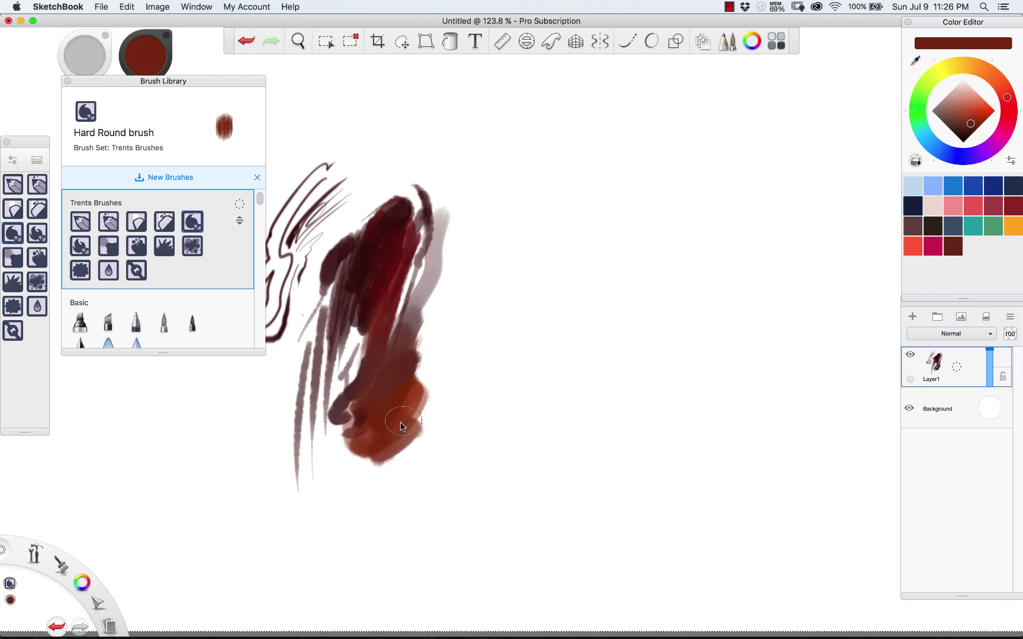
pyautogui.moveTo(400, 420)
pyautogui.mouseDown()
pyautogui.moveTo(424, 412)
pyautogui.moveTo(424, 369)
pyautogui.mouseUp()
pyautogui.press('super+z')
pyautogui.keyDown('alt'); pyautogui.click(414, 403); pyautogui.keyUp('alt')
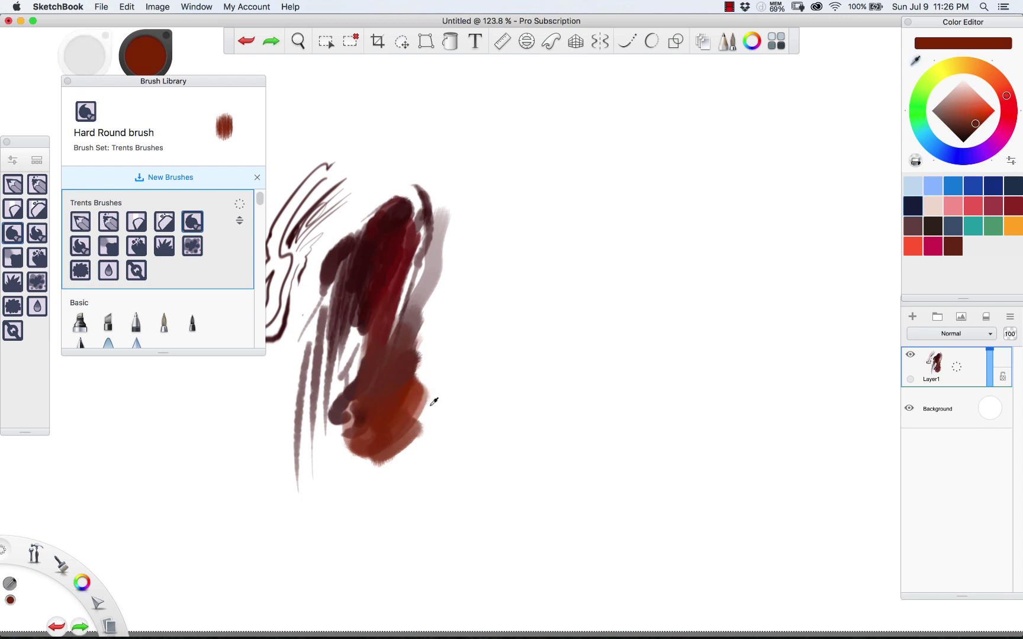
# Step: Paint a brown-orange patch beside the lower red area and cover most of it with bright golden yellow
pyautogui.click(988, 73)
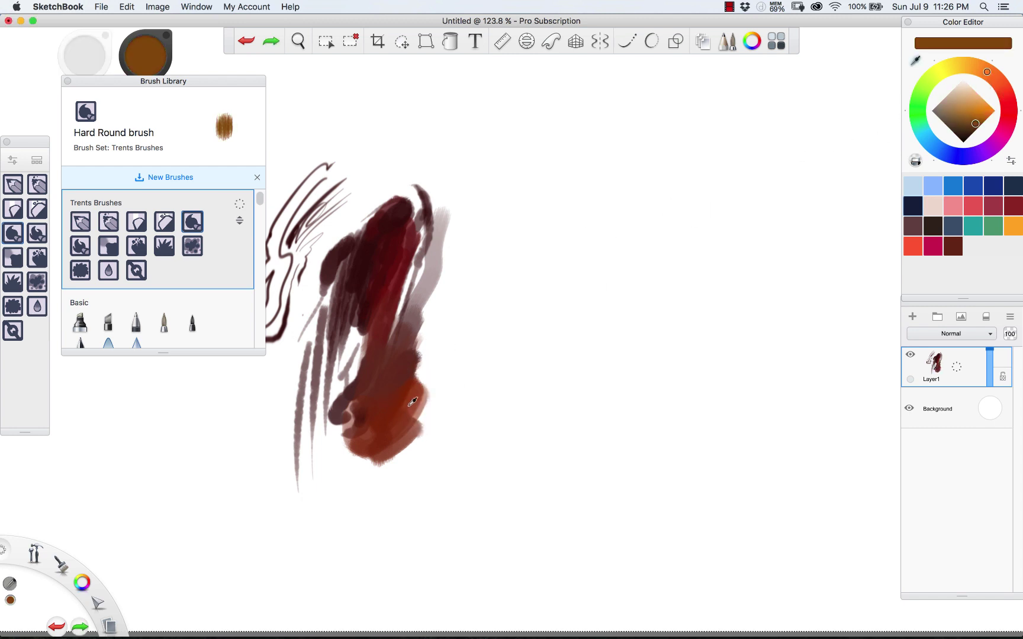
pyautogui.moveTo(441, 397)
pyautogui.mouseDown()
pyautogui.moveTo(409, 453)
pyautogui.moveTo(424, 398)
pyautogui.mouseUp()
pyautogui.click(972, 66)
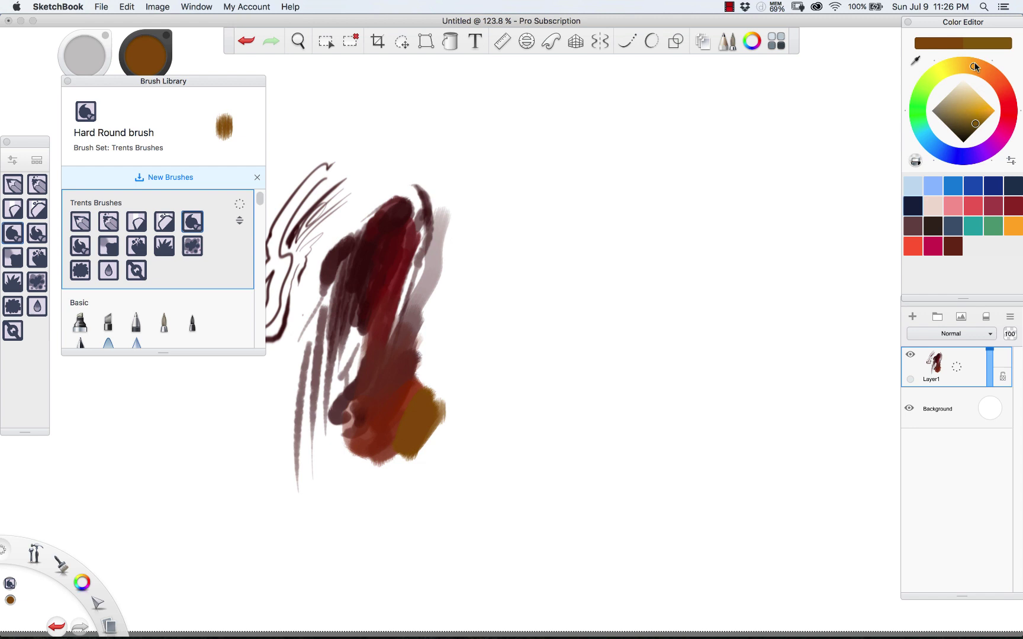
pyautogui.moveTo(981, 114); pyautogui.dragTo(987, 109)
pyautogui.moveTo(443, 392); pyautogui.dragTo(411, 450)
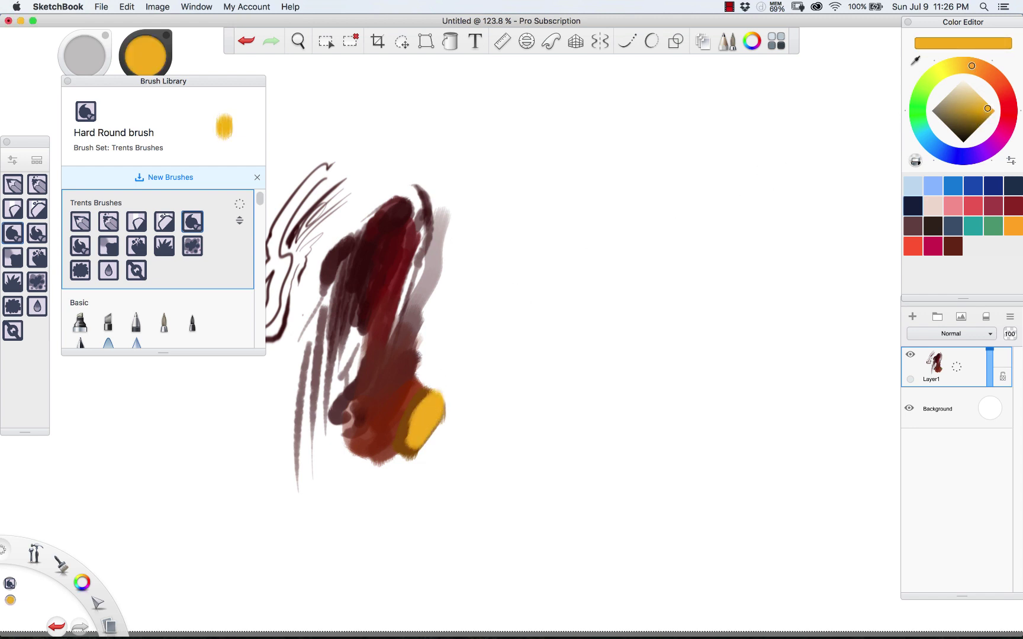
# Step: Sample the browns between the yellow and red areas and blend them over the transition
pyautogui.keyDown('alt'); pyautogui.click(405, 419); pyautogui.keyUp('alt')
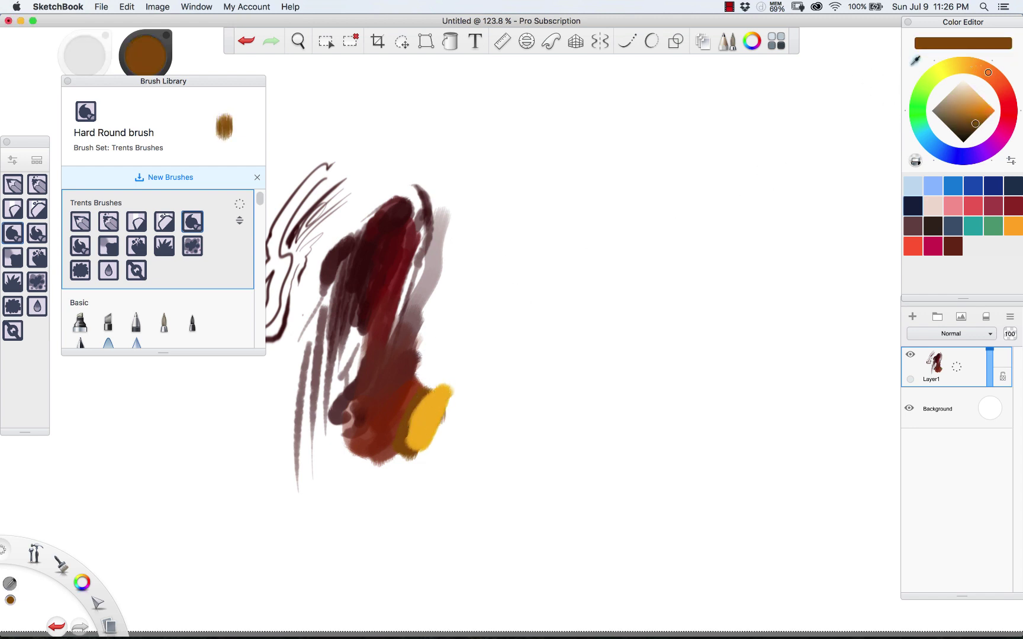
pyautogui.moveTo(405, 390); pyautogui.dragTo(389, 442)
pyautogui.keyDown('alt'); pyautogui.click(394, 428); pyautogui.keyUp('alt')
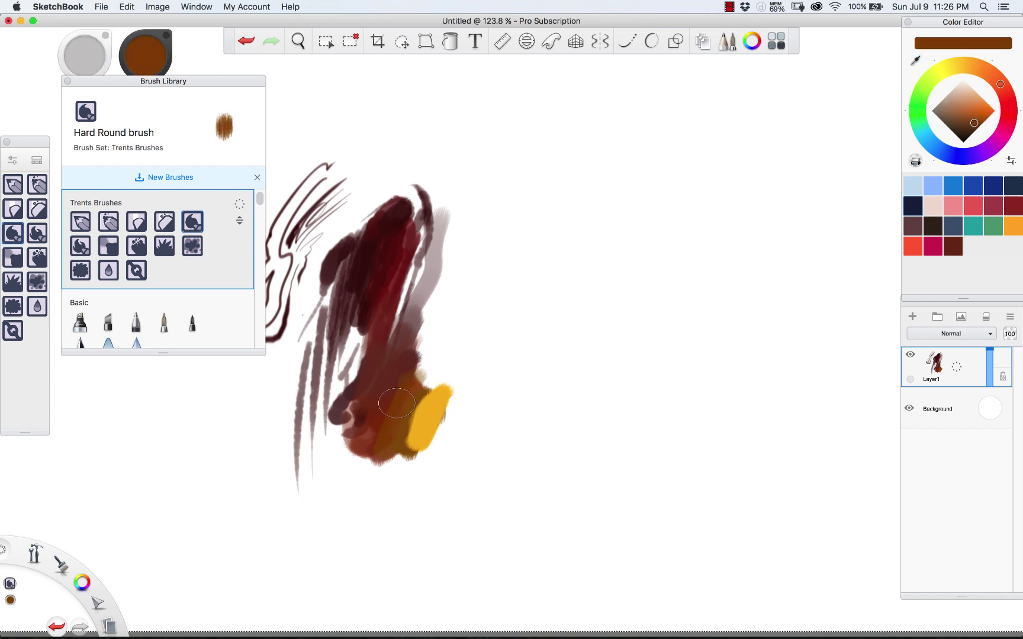
pyautogui.keyDown('alt'); pyautogui.click(417, 404); pyautogui.keyUp('alt')
pyautogui.keyDown('alt'); pyautogui.click(428, 415); pyautogui.keyUp('alt')
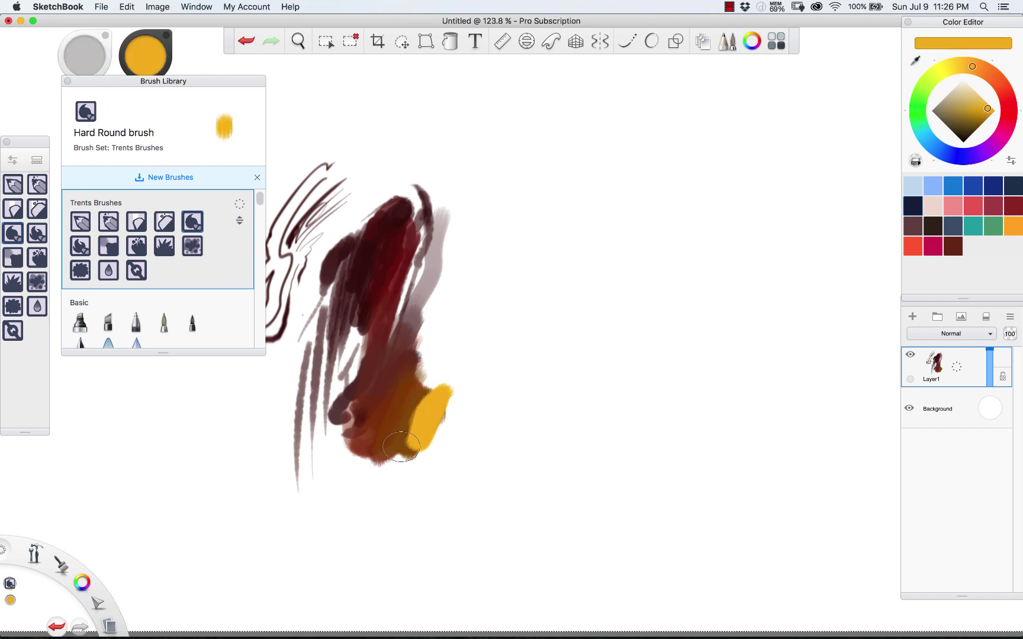
# Step: Extend the golden yellow downward and soften its edge into the red with sampled orange-brown strokes
pyautogui.moveTo(431, 383); pyautogui.dragTo(398, 461)
pyautogui.moveTo(427, 408)
pyautogui.mouseDown()
pyautogui.moveTo(405, 457)
pyautogui.moveTo(415, 466)
pyautogui.mouseUp()
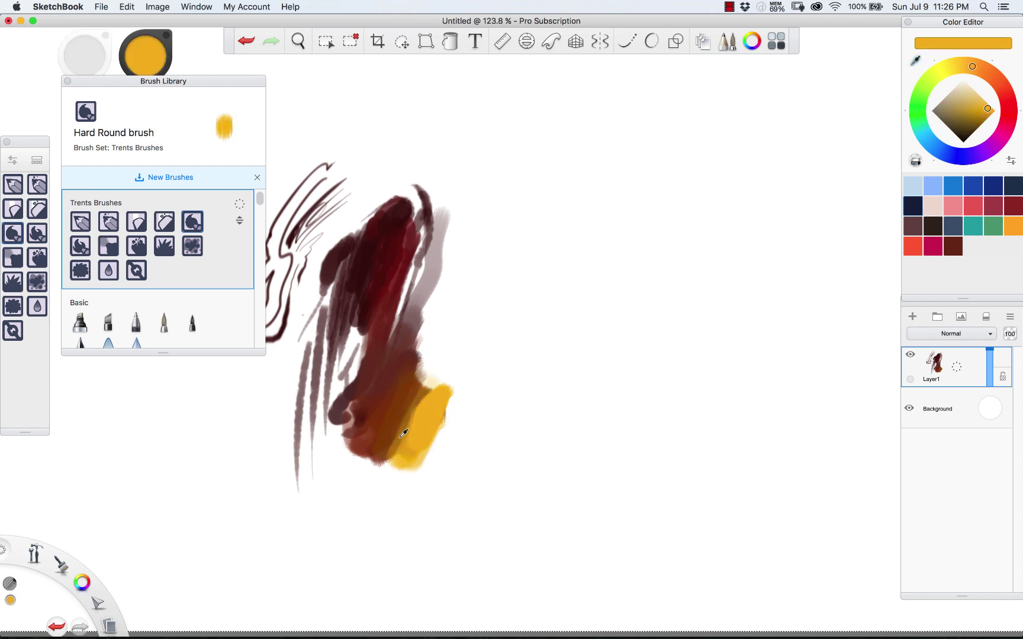
pyautogui.keyDown('alt'); pyautogui.click(405, 432); pyautogui.keyUp('alt')
pyautogui.moveTo(427, 382)
pyautogui.mouseDown()
pyautogui.moveTo(396, 455)
pyautogui.moveTo(383, 439)
pyautogui.mouseUp()
pyautogui.keyDown('alt'); pyautogui.click(387, 430); pyautogui.keyUp('alt')
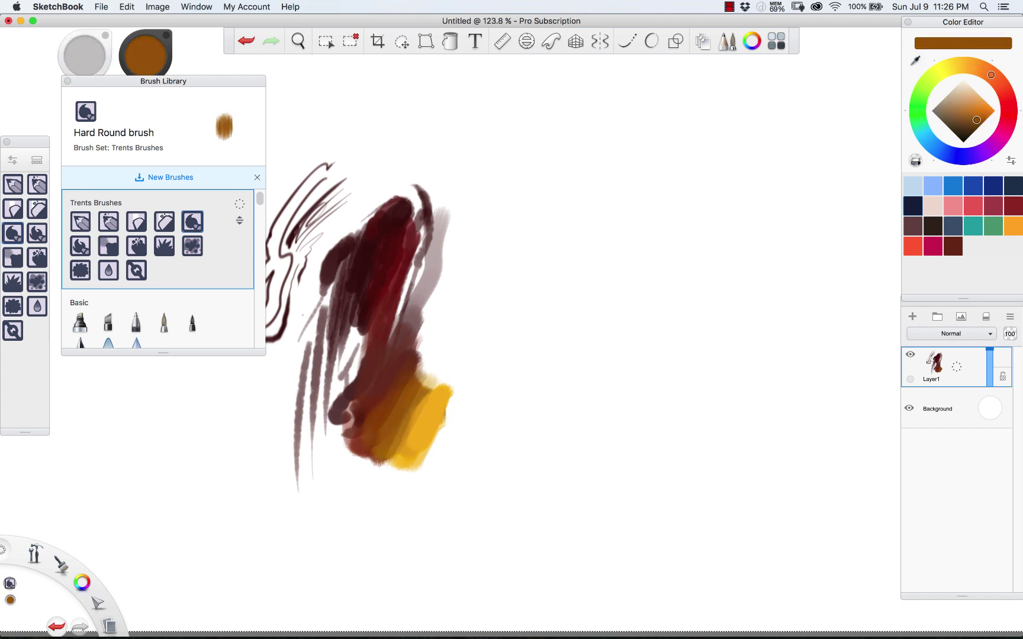
pyautogui.moveTo(430, 358); pyautogui.dragTo(441, 382)
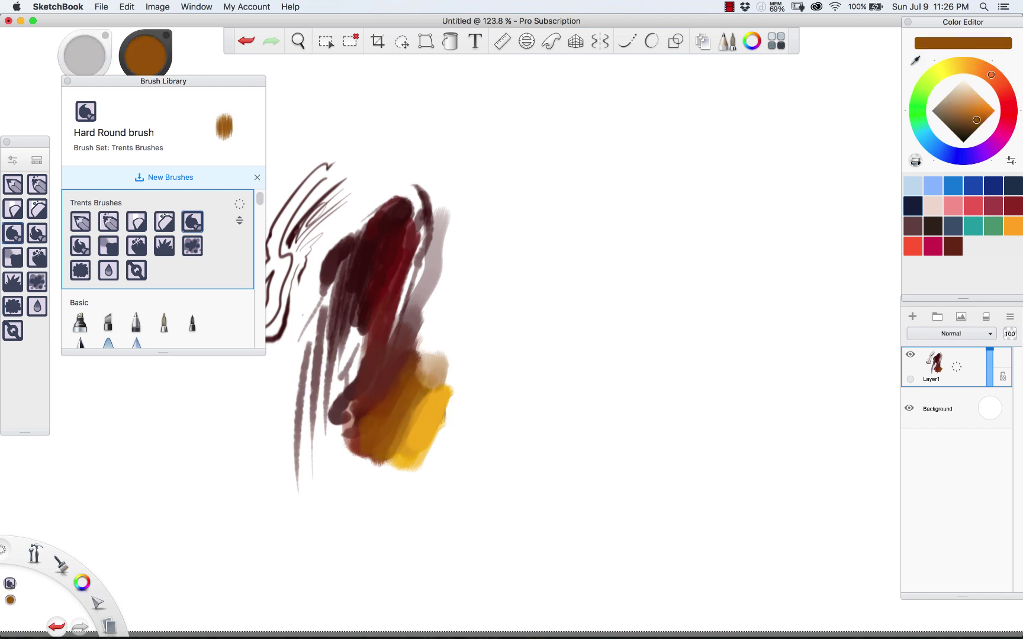
# Step: Choose the Bristley brush and paint an orange-brown bristle stroke rising from the yellow patch
pyautogui.click(31, 237)
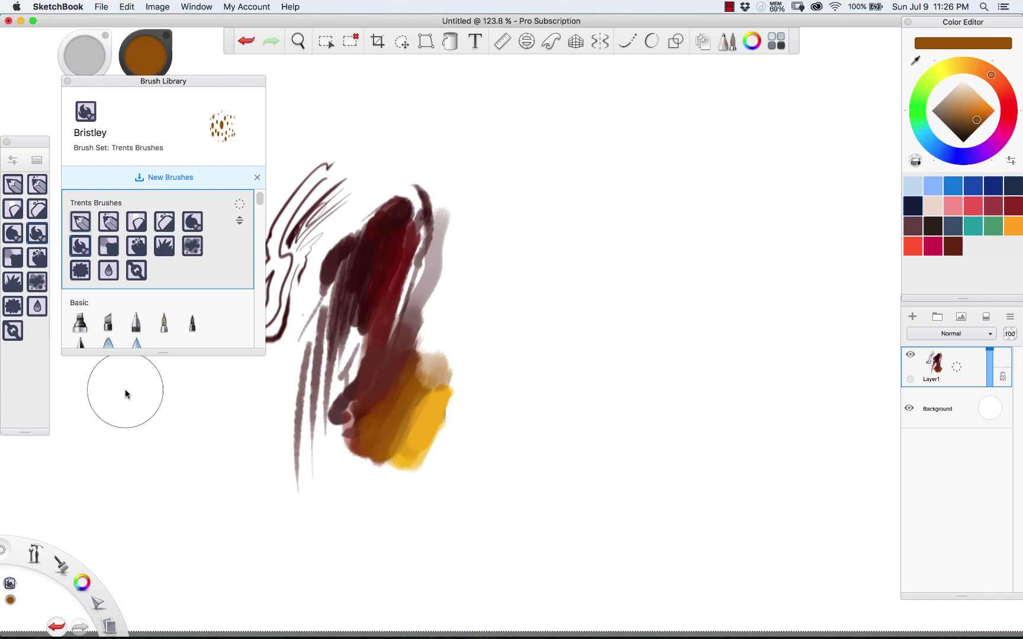
pyautogui.moveTo(404, 380)
pyautogui.mouseDown()
pyautogui.moveTo(445, 281)
pyautogui.moveTo(456, 292)
pyautogui.mouseUp()
pyautogui.press('super+z')
# Step: Sample golden yellow, reduce the Bristley brush size, and paint over the lower part of the bristle stroke
pyautogui.keyDown('alt'); pyautogui.click(424, 402); pyautogui.keyUp('alt')
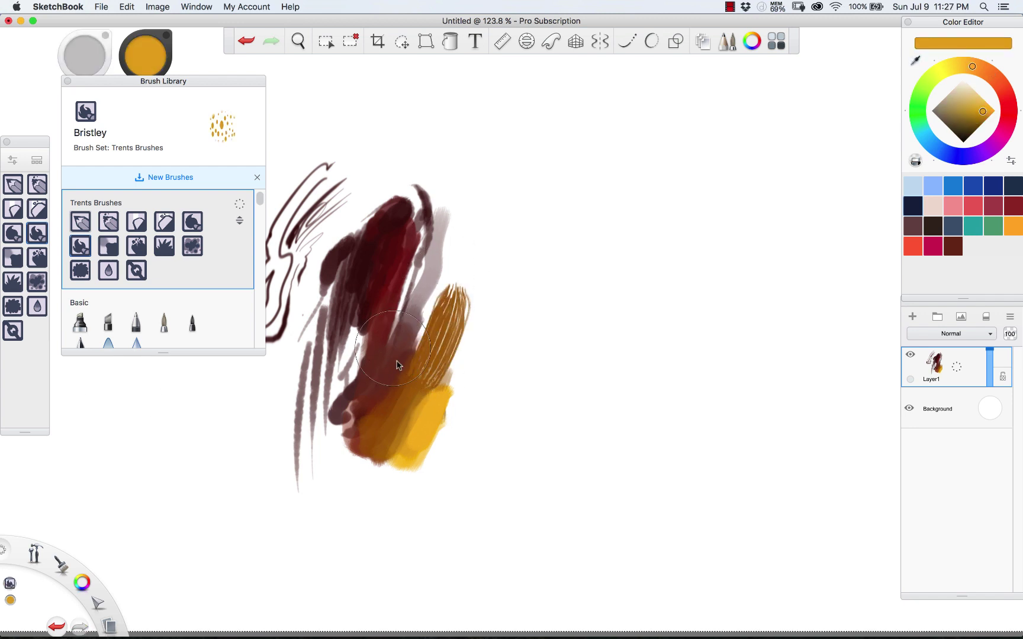
pyautogui.press('[')
pyautogui.press('[')
pyautogui.press('[')
pyautogui.moveTo(462, 311); pyautogui.dragTo(438, 368)
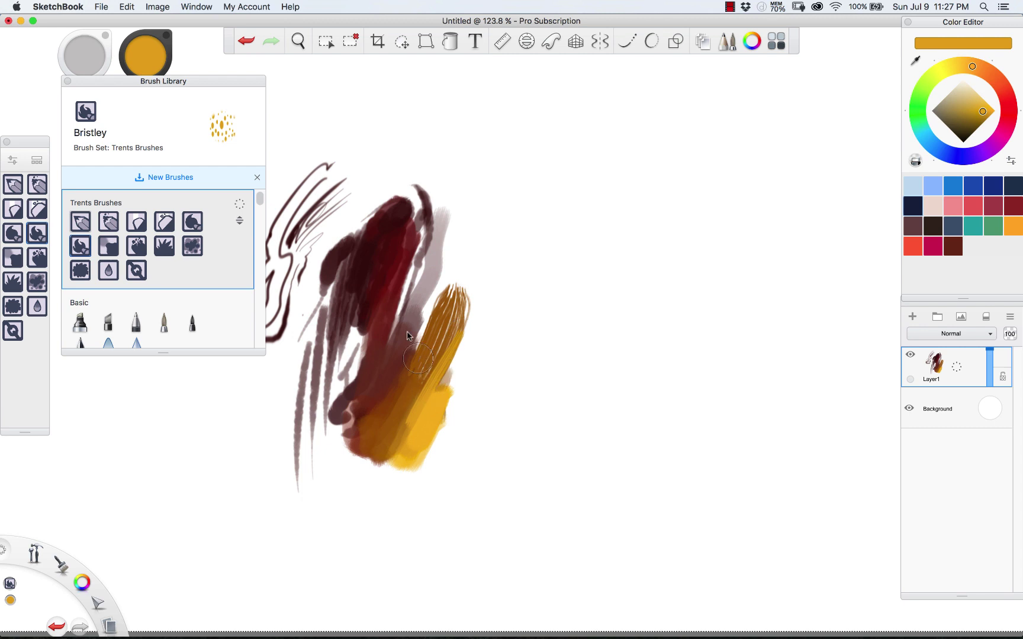
# Step: Enlarge the Bristley brush, sample orange-brown from the lower blend, and paint a broad bristled patch above it
pyautogui.press(']')
pyautogui.press(']')
pyautogui.press(']')
pyautogui.press(']')
pyautogui.keyDown('alt'); pyautogui.click(402, 433); pyautogui.keyUp('alt')
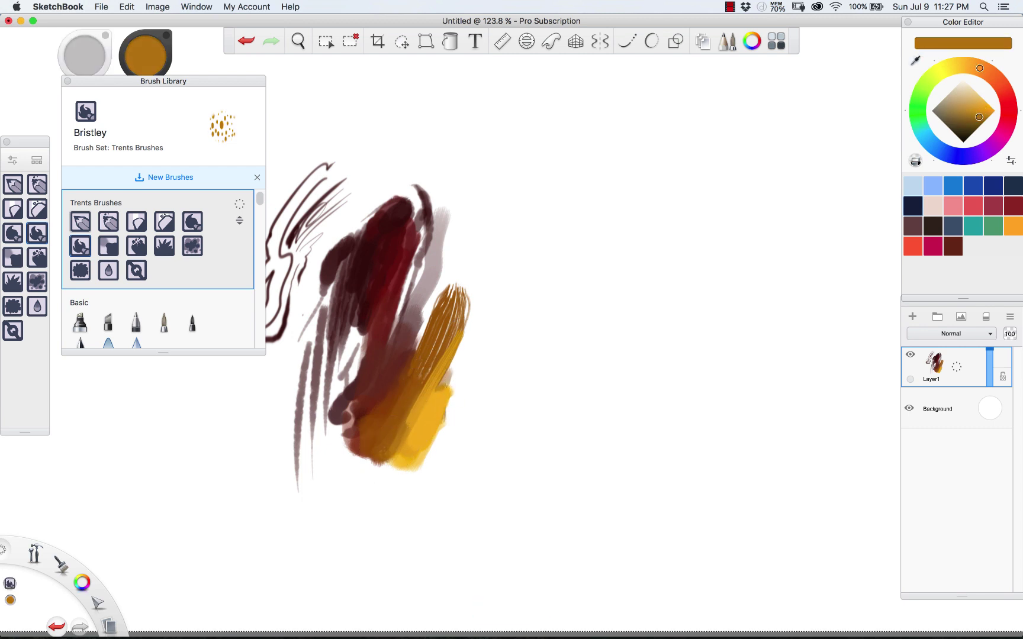
pyautogui.moveTo(405, 430)
pyautogui.mouseDown()
pyautogui.moveTo(468, 274)
pyautogui.moveTo(435, 374)
pyautogui.moveTo(415, 371)
pyautogui.moveTo(411, 240)
pyautogui.moveTo(392, 353)
pyautogui.moveTo(385, 305)
pyautogui.moveTo(396, 290)
pyautogui.mouseUp()
# Step: Sample browns from the transition and paint rough Bristley texture over the edge between the golden patch and the dark red
pyautogui.keyDown('alt'); pyautogui.click(383, 370); pyautogui.keyUp('alt')
pyautogui.keyDown('alt'); pyautogui.click(389, 349); pyautogui.keyUp('alt')
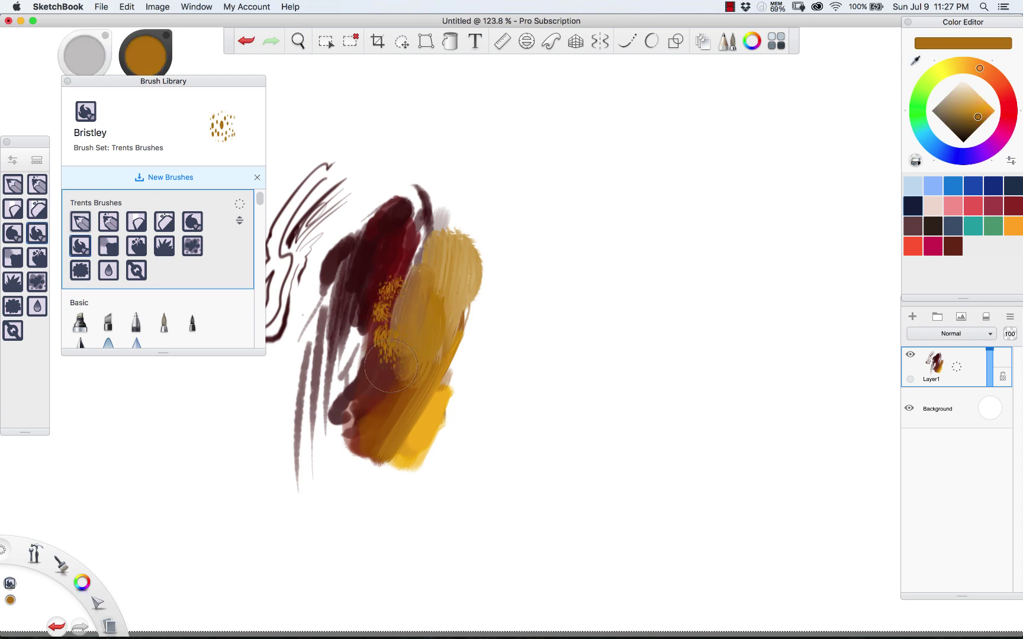
pyautogui.moveTo(390, 367)
pyautogui.mouseDown()
pyautogui.moveTo(377, 367)
pyautogui.moveTo(365, 322)
pyautogui.moveTo(379, 275)
pyautogui.moveTo(392, 288)
pyautogui.moveTo(410, 282)
pyautogui.mouseUp()
pyautogui.keyDown('alt'); pyautogui.click(404, 304); pyautogui.keyUp('alt')
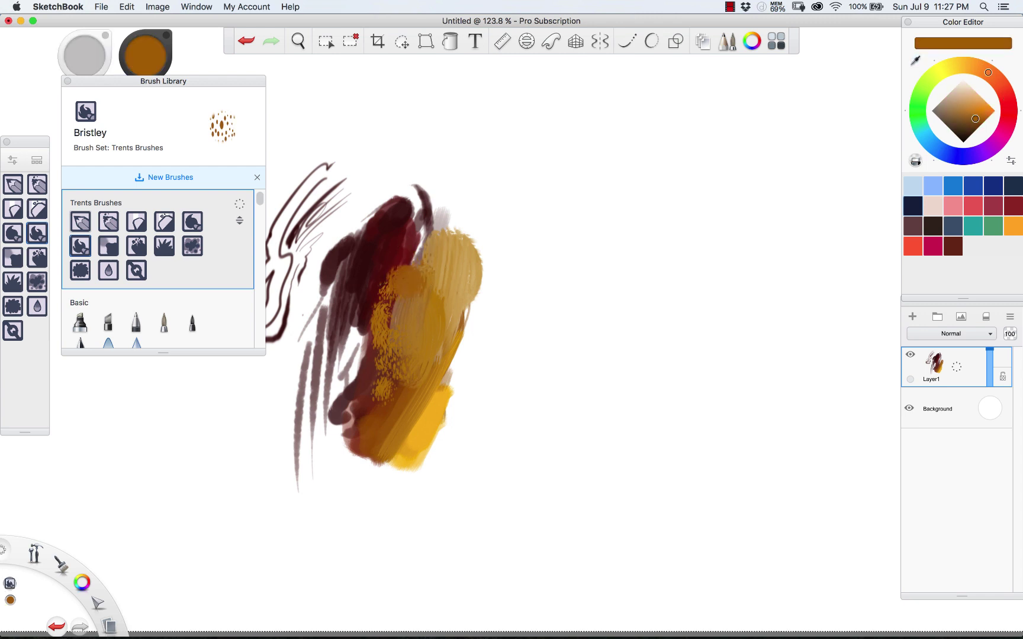
pyautogui.keyDown('alt'); pyautogui.click(395, 323); pyautogui.keyUp('alt')
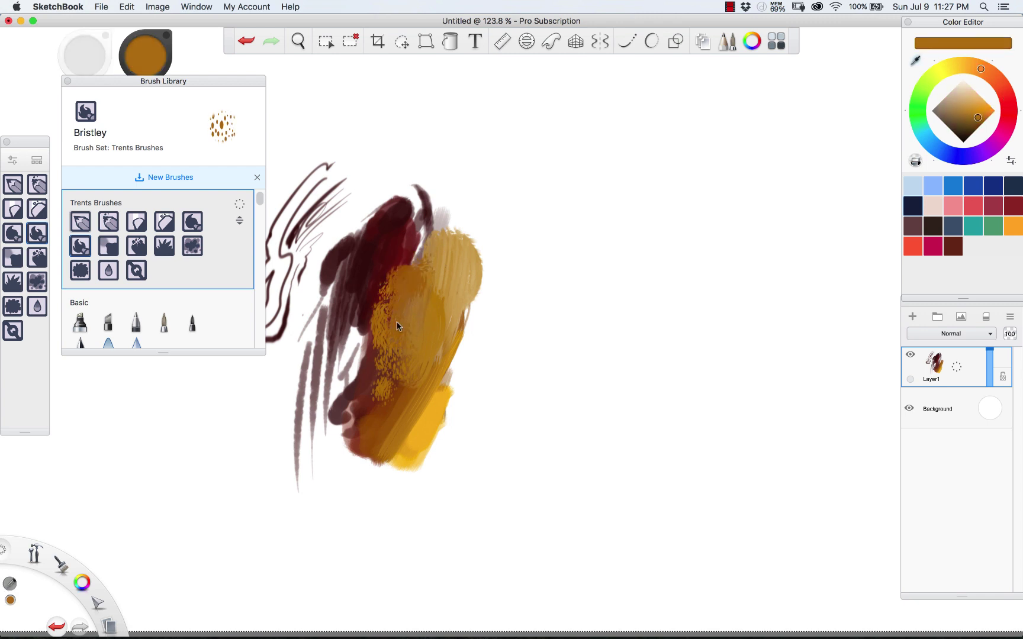
# Step: Sample mauve and dark red, and dab Bristley texture over the upper end of the golden patch
pyautogui.keyDown('alt'); pyautogui.click(428, 242); pyautogui.keyUp('alt')
pyautogui.moveTo(432, 232)
pyautogui.mouseDown()
pyautogui.moveTo(425, 236)
pyautogui.moveTo(457, 235)
pyautogui.moveTo(469, 277)
pyautogui.mouseUp()
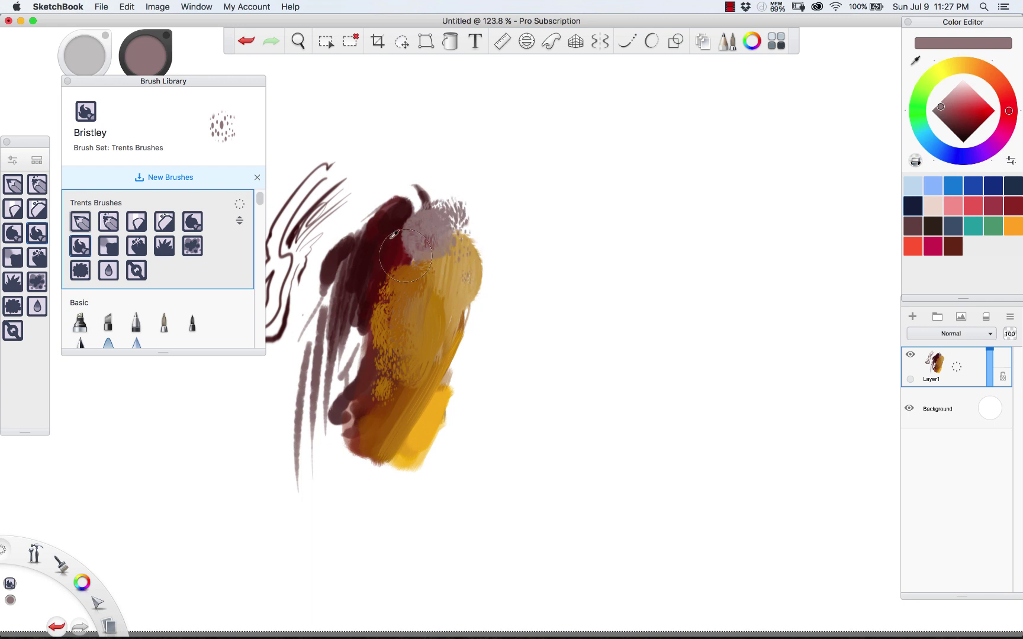
pyautogui.keyDown('alt'); pyautogui.click(406, 259); pyautogui.keyUp('alt')
pyautogui.moveTo(408, 256)
pyautogui.mouseDown()
pyautogui.moveTo(403, 184)
pyautogui.moveTo(465, 178)
pyautogui.moveTo(367, 189)
pyautogui.moveTo(359, 174)
pyautogui.mouseUp()
# Step: Choose the Airbrush, enlarge it, and spray a soft dark-maroon haze over the upper part of the painting
pyautogui.click(108, 246)
pyautogui.press(']')
pyautogui.press(']')
pyautogui.press(']')
pyautogui.keyDown('alt'); pyautogui.click(372, 244); pyautogui.keyUp('alt')
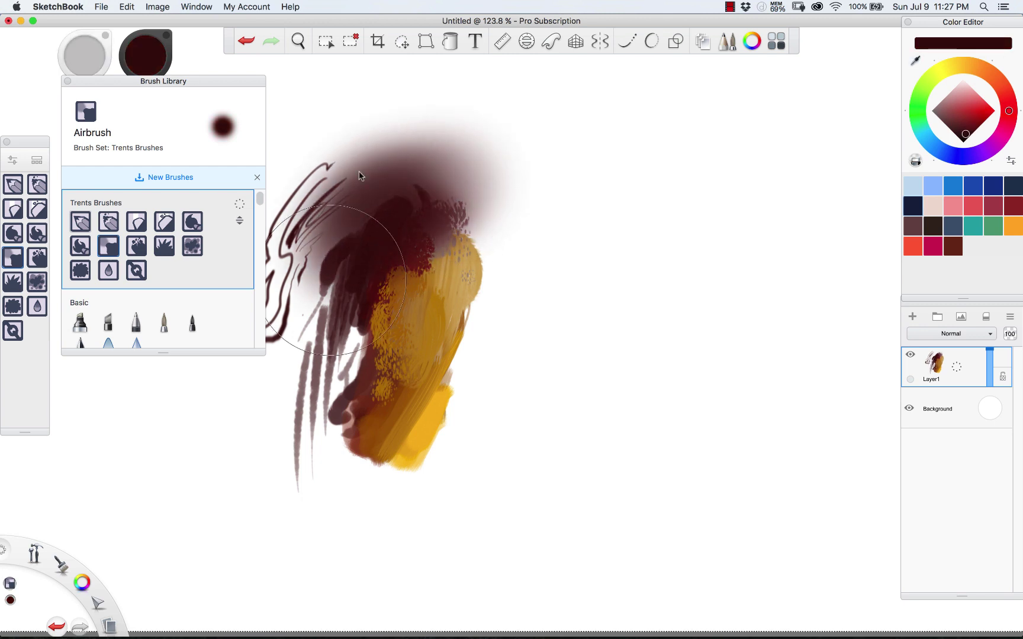
# Step: Lasso an irregular freeform selection across the dark airbrushed haze and out onto the white canvas
pyautogui.click(404, 41)
pyautogui.click(327, 41)
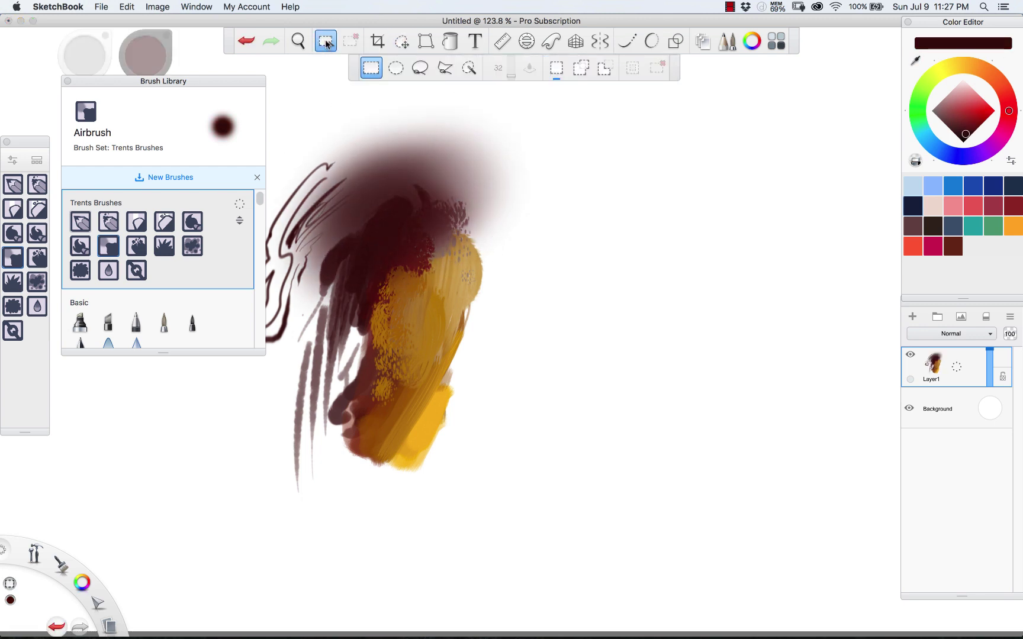
pyautogui.click(420, 69)
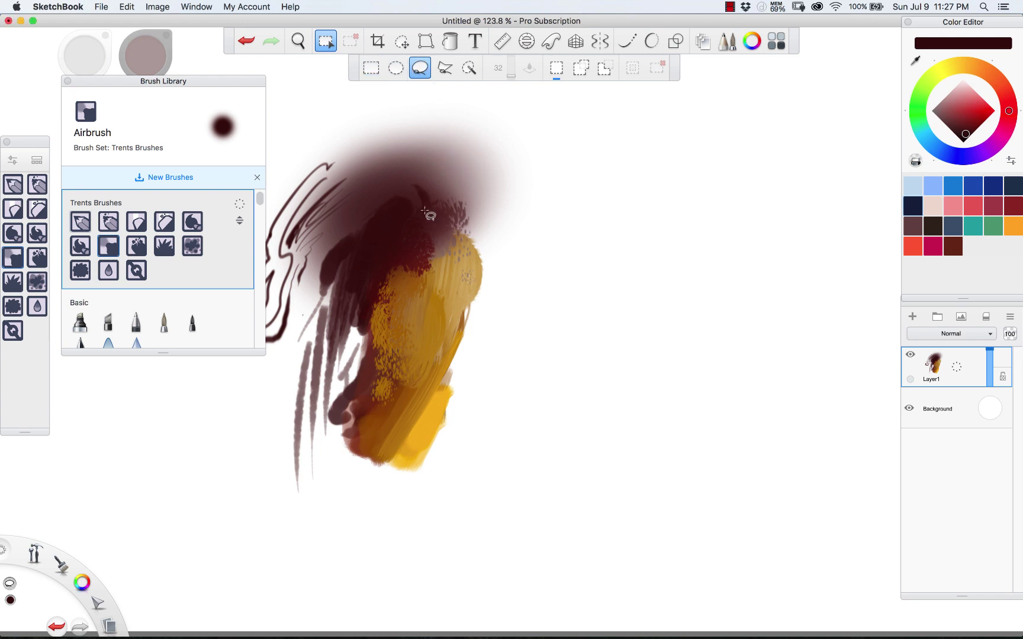
pyautogui.moveTo(421, 142)
pyautogui.mouseDown()
pyautogui.moveTo(349, 251)
pyautogui.moveTo(404, 232)
pyautogui.mouseUp()
pyautogui.moveTo(516, 202); pyautogui.dragTo(489, 173)
# Step: Pick a bright red and airbrush it along the lower edge of the lassoed selection
pyautogui.moveTo(978, 136); pyautogui.dragTo(982, 112)
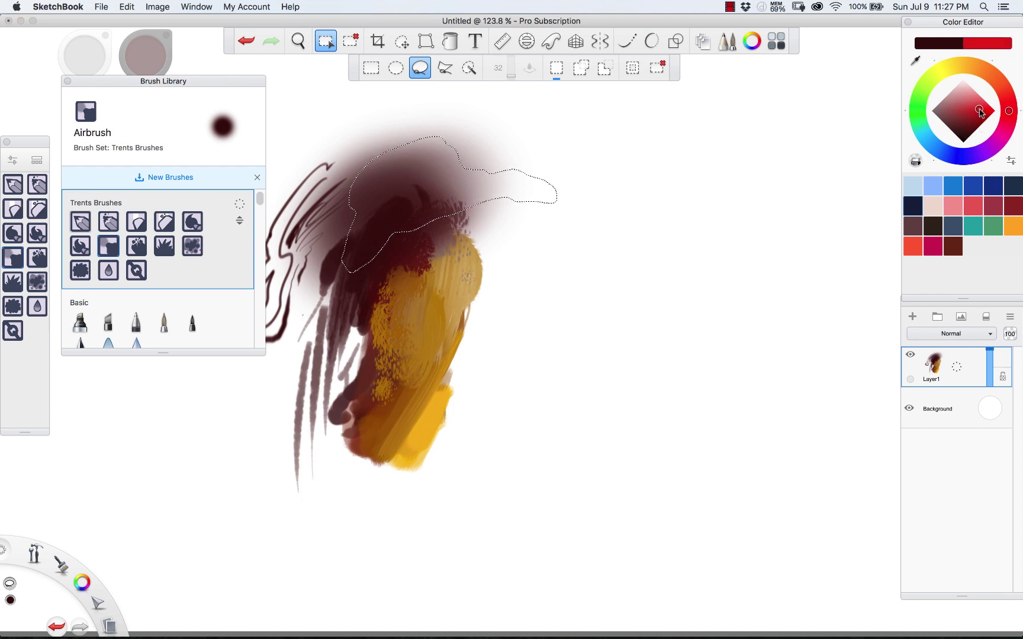
pyautogui.click(108, 246)
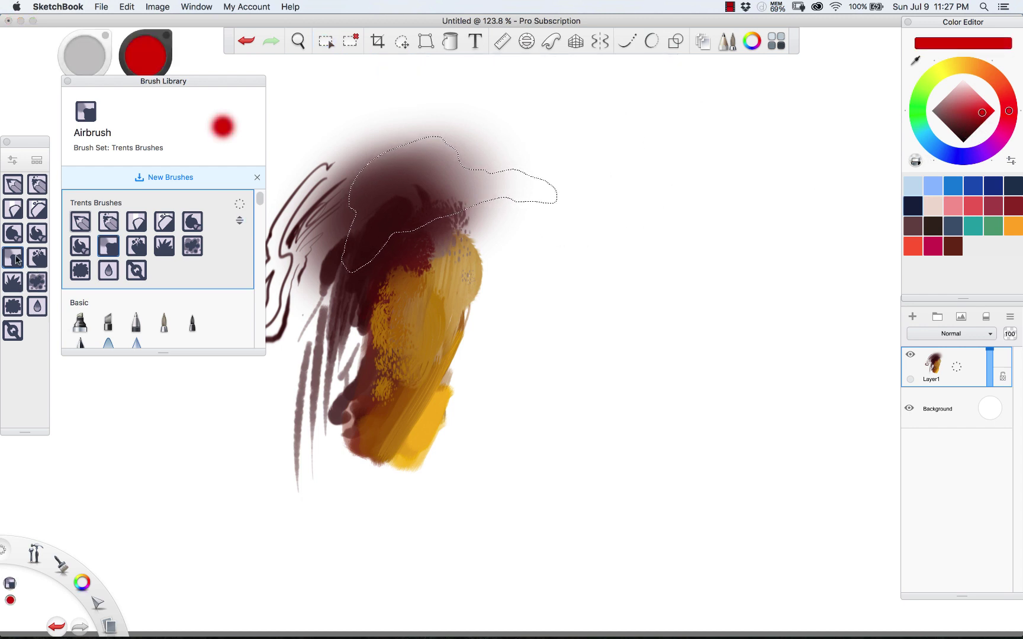
pyautogui.moveTo(465, 193); pyautogui.dragTo(324, 286)
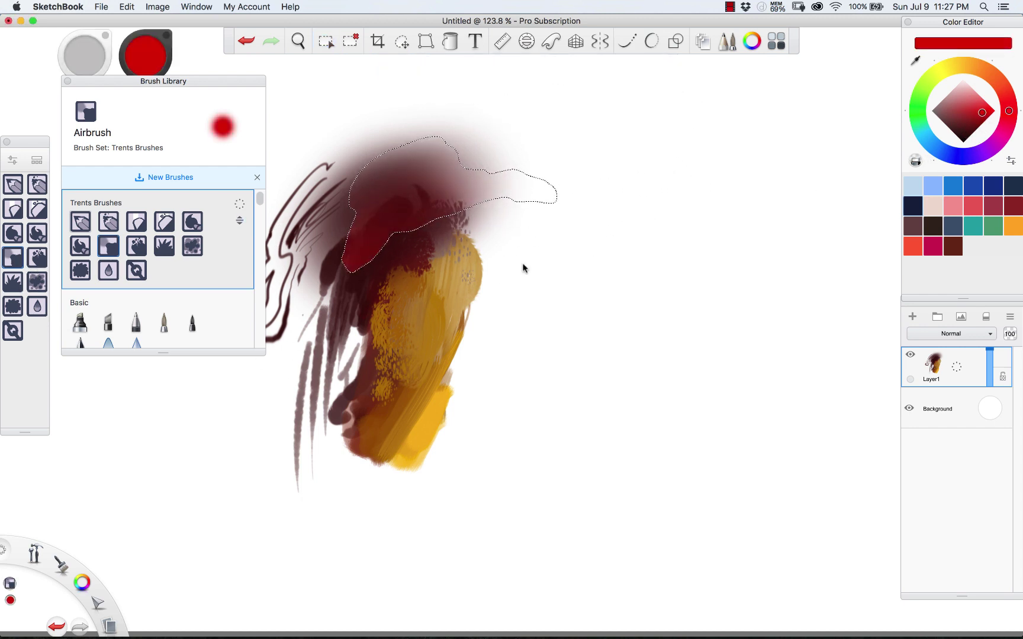
pyautogui.moveTo(558, 204)
pyautogui.mouseDown()
pyautogui.moveTo(333, 290)
pyautogui.moveTo(341, 281)
pyautogui.mouseUp()
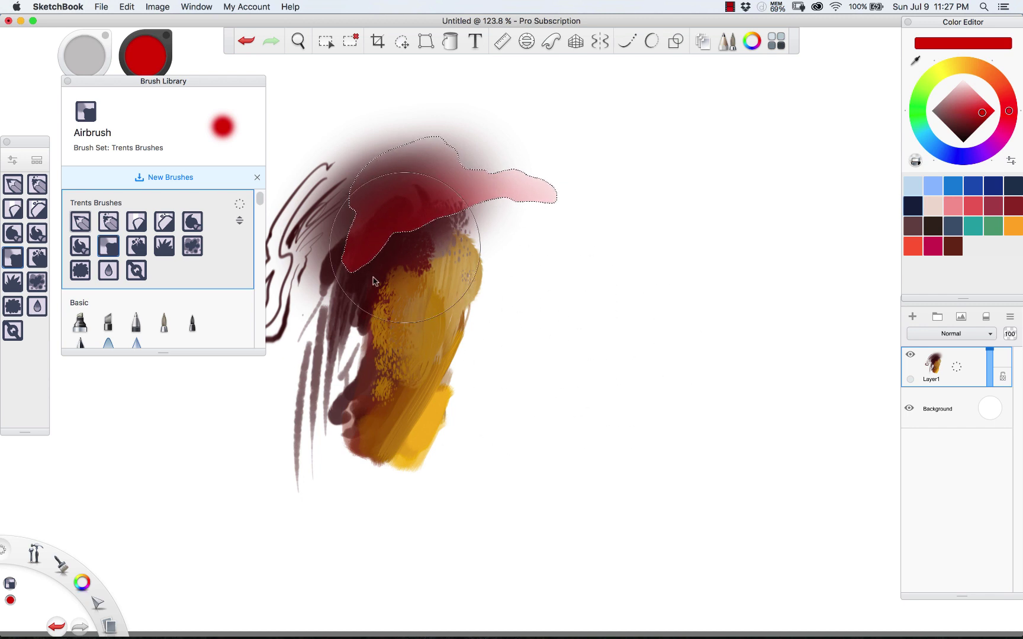
# Step: Lasso a smaller area within the red haze, airbrush orange-red inside it, and deselect
pyautogui.click(325, 41)
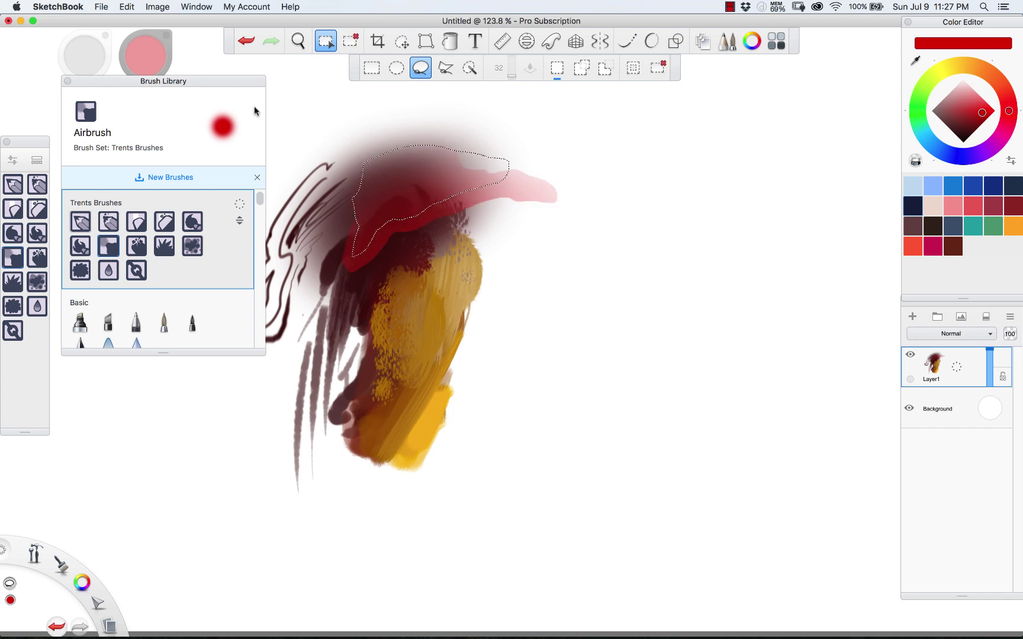
pyautogui.click(13, 265)
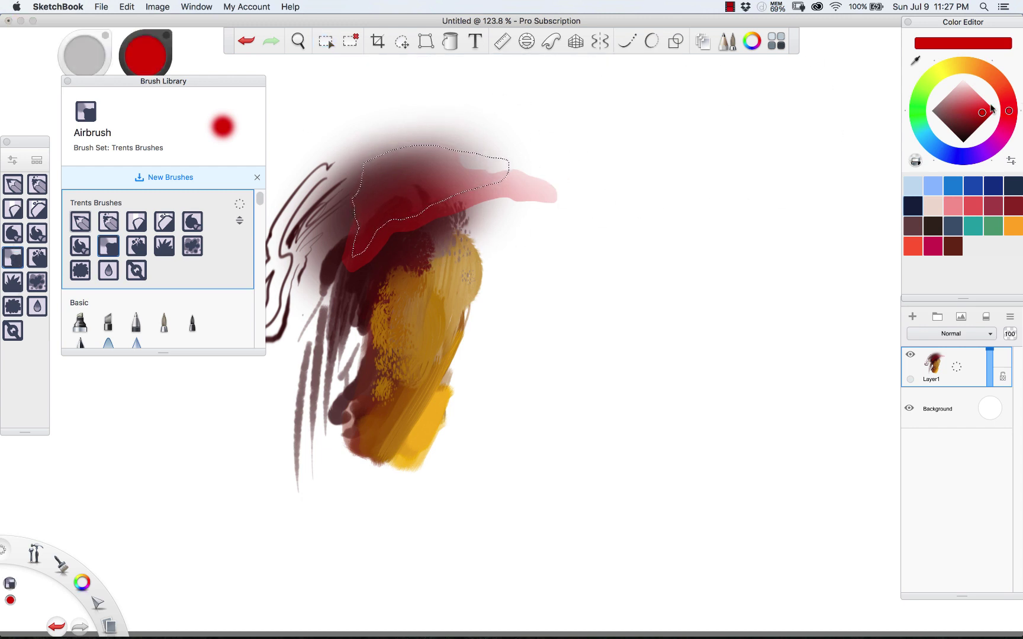
pyautogui.moveTo(1009, 104)
pyautogui.mouseDown()
pyautogui.moveTo(1006, 93)
pyautogui.moveTo(986, 106)
pyautogui.mouseUp()
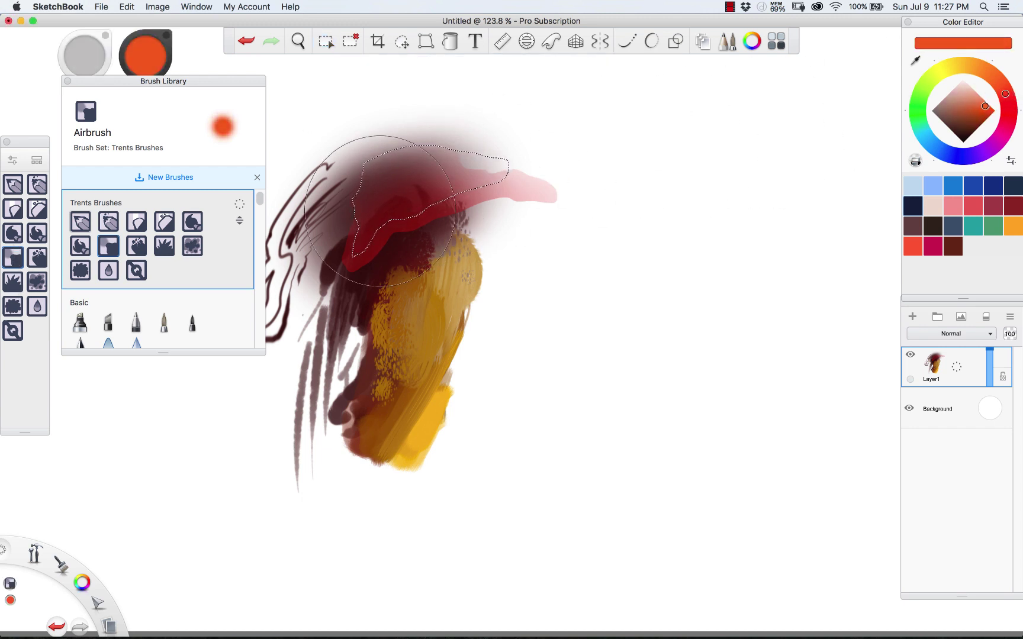
pyautogui.moveTo(375, 243); pyautogui.dragTo(456, 243)
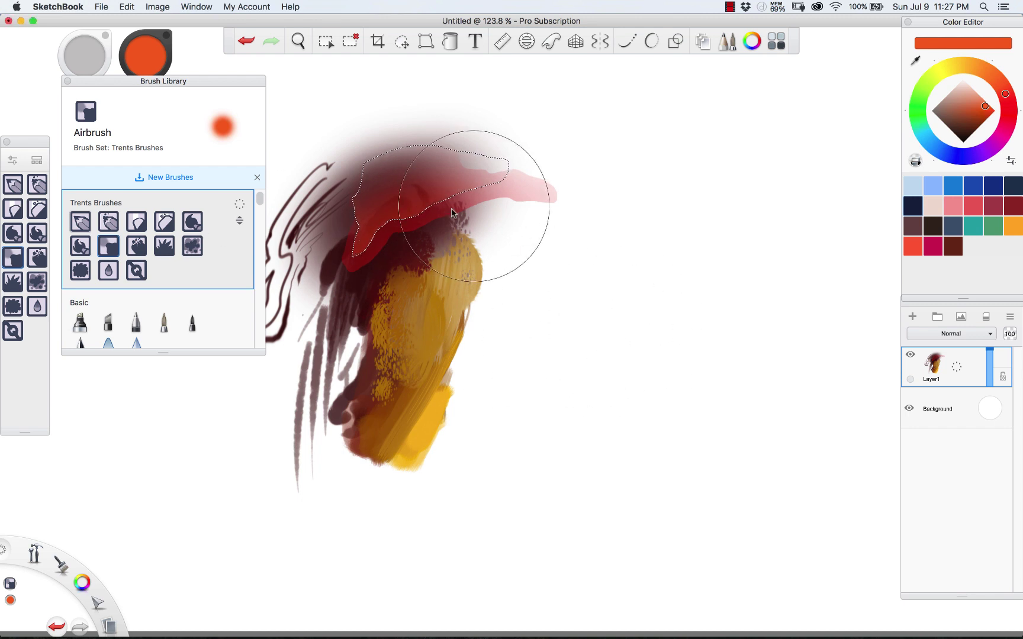
pyautogui.moveTo(475, 206); pyautogui.dragTo(449, 218)
pyautogui.press('super+d')
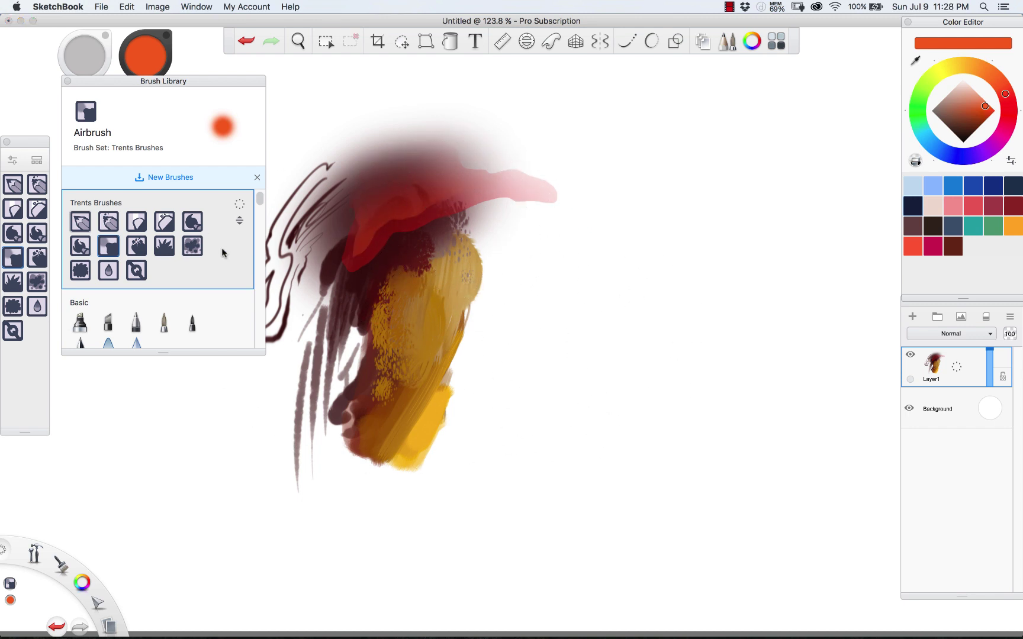
# Step: Choose the Chalky brush, enlarge it, and paint sampled muted-red chalk texture over the pale tip of the red shape
pyautogui.click(38, 260)
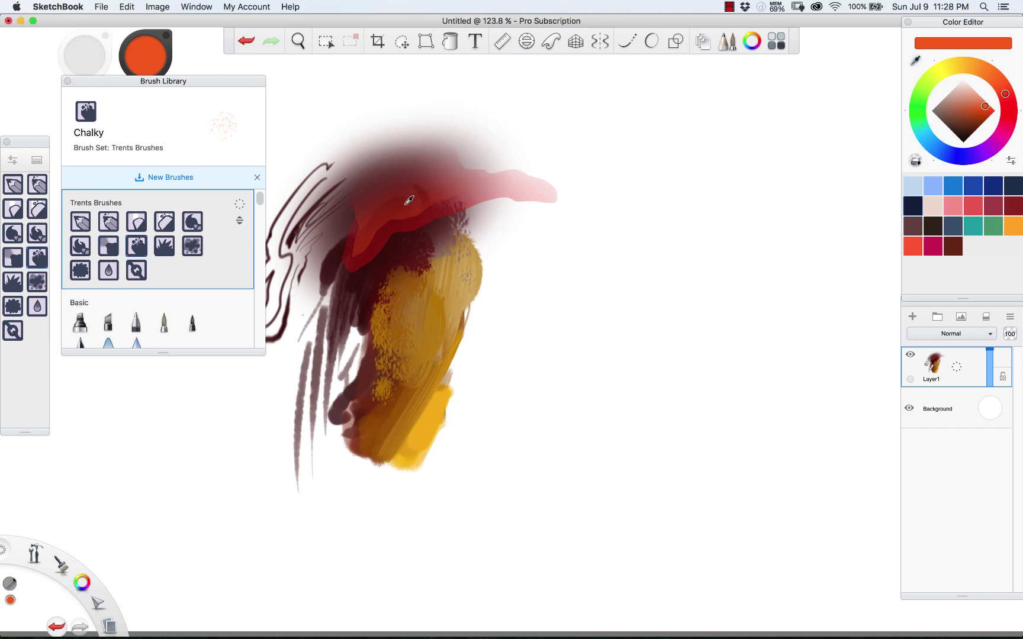
pyautogui.keyDown('alt'); pyautogui.click(435, 180); pyautogui.keyUp('alt')
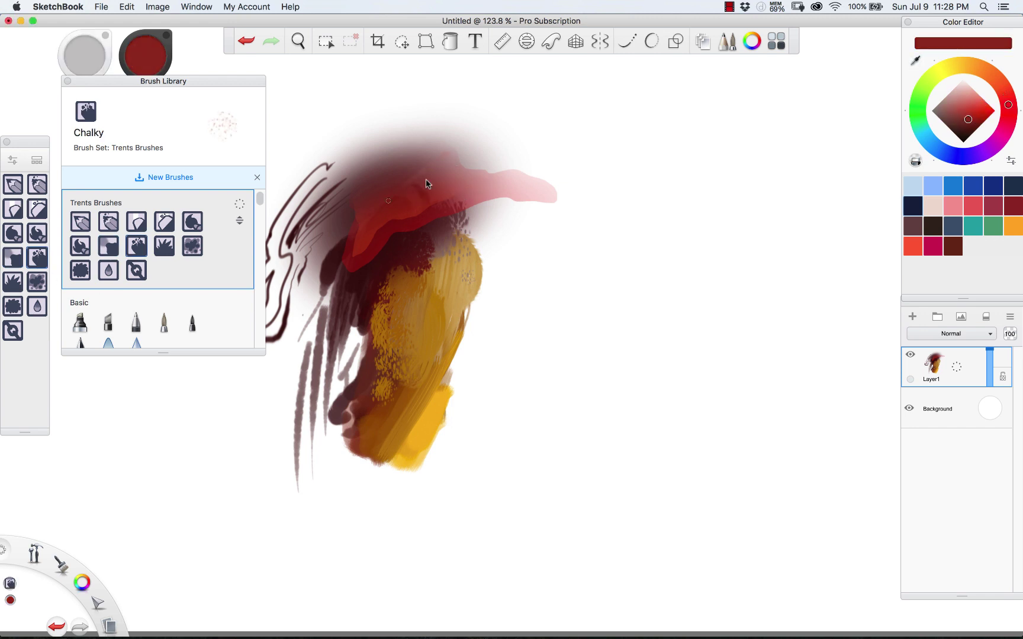
pyautogui.keyDown('alt'); pyautogui.click(457, 180); pyautogui.keyUp('alt')
pyautogui.press(']')
pyautogui.press(']')
pyautogui.press(']')
pyautogui.press(']')
pyautogui.moveTo(448, 160)
pyautogui.mouseDown()
pyautogui.moveTo(385, 191)
pyautogui.moveTo(381, 177)
pyautogui.moveTo(350, 200)
pyautogui.mouseUp()
pyautogui.press('super+z')
pyautogui.press(']')
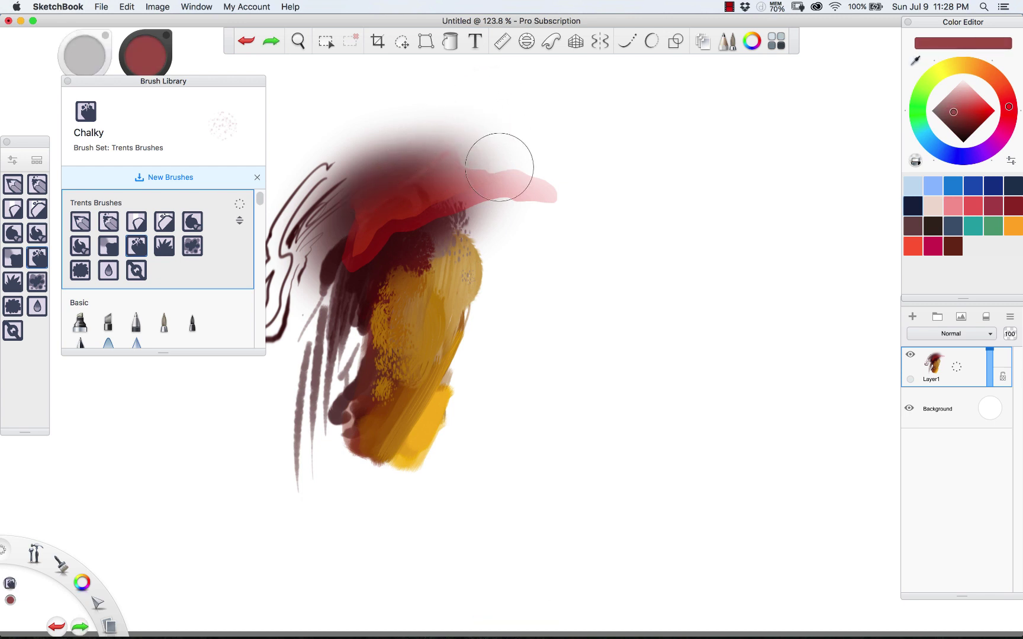
pyautogui.moveTo(512, 166)
pyautogui.mouseDown()
pyautogui.moveTo(420, 192)
pyautogui.moveTo(553, 180)
pyautogui.mouseUp()
pyautogui.press('super+z')
# Step: Sample deeper reds, reduce the Chalky brush size, and paint chalk texture along the red arch and down its outer side
pyautogui.keyDown('alt'); pyautogui.click(453, 191); pyautogui.keyUp('alt')
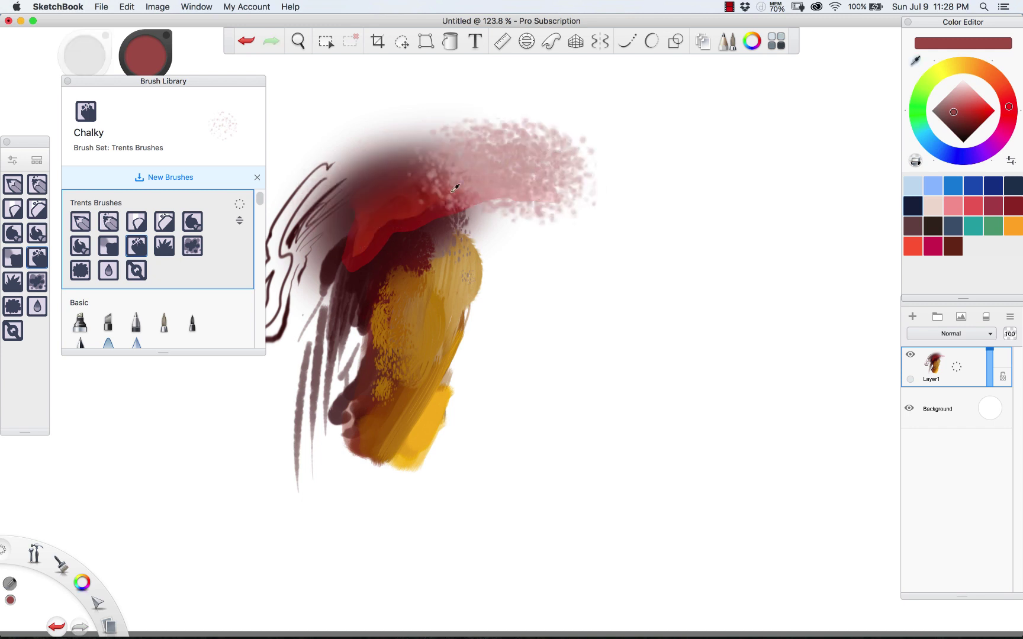
pyautogui.keyDown('alt'); pyautogui.click(414, 196); pyautogui.keyUp('alt')
pyautogui.moveTo(414, 196); pyautogui.dragTo(500, 172)
pyautogui.press('super+z')
pyautogui.press('[')
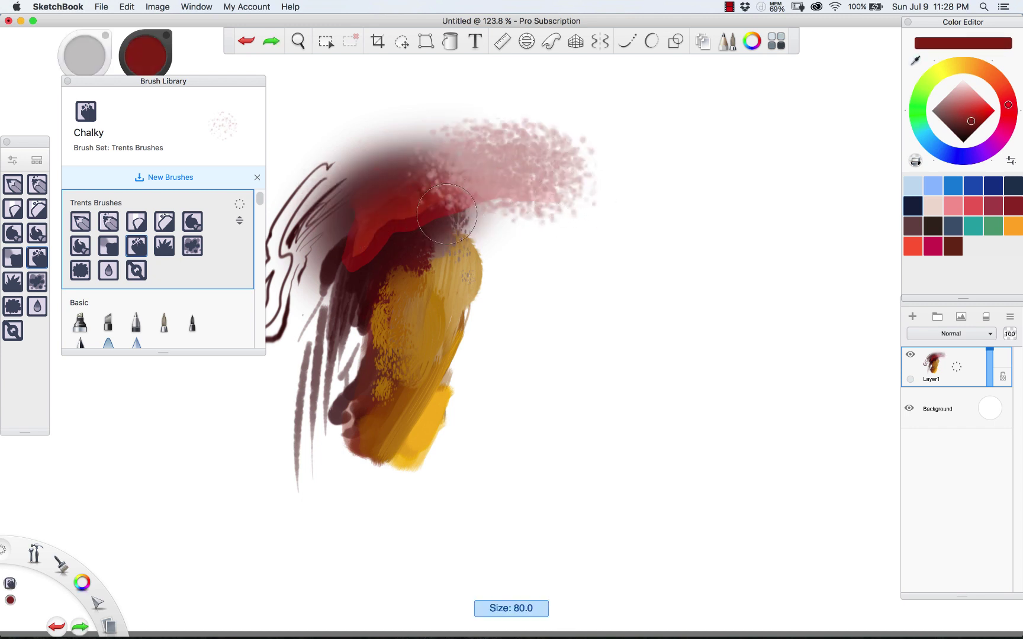
pyautogui.press('[')
pyautogui.moveTo(419, 188)
pyautogui.mouseDown()
pyautogui.moveTo(461, 194)
pyautogui.moveTo(408, 189)
pyautogui.moveTo(334, 262)
pyautogui.moveTo(359, 242)
pyautogui.moveTo(340, 236)
pyautogui.moveTo(359, 281)
pyautogui.moveTo(299, 355)
pyautogui.mouseUp()
pyautogui.keyDown('alt'); pyautogui.click(409, 192); pyautogui.keyUp('alt')
pyautogui.keyDown('alt'); pyautogui.click(366, 255); pyautogui.keyUp('alt')
pyautogui.moveTo(322, 275); pyautogui.dragTo(290, 388)
# Step: Sample dark maroon, enlarge the Chalky brush, and texture the dark area beneath the red arch
pyautogui.keyDown('alt'); pyautogui.click(375, 278); pyautogui.keyUp('alt')
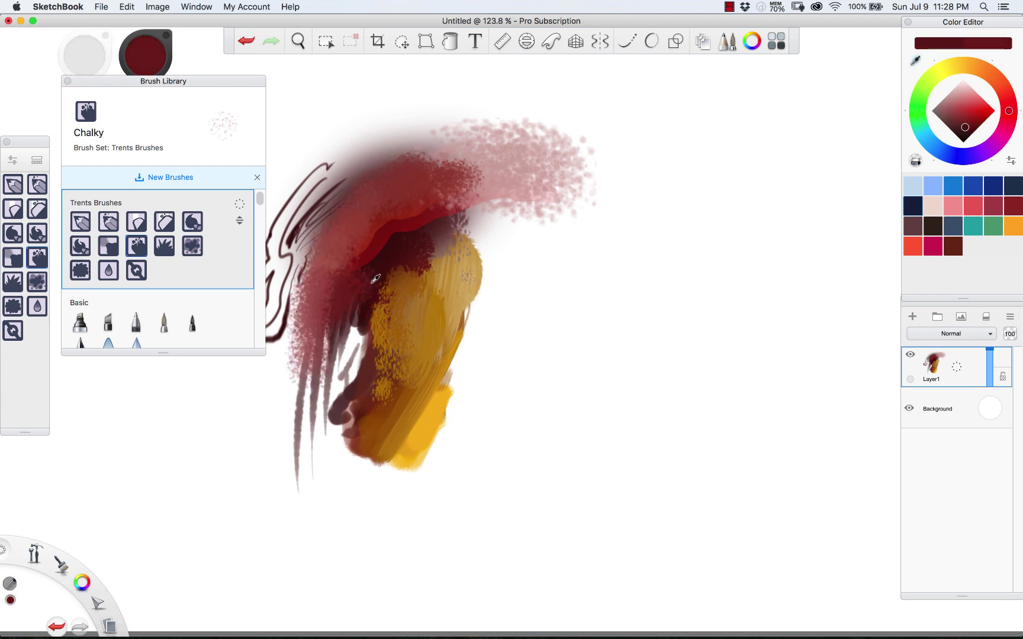
pyautogui.press(']')
pyautogui.press(']')
pyautogui.moveTo(393, 267)
pyautogui.mouseDown()
pyautogui.moveTo(357, 333)
pyautogui.moveTo(348, 376)
pyautogui.mouseUp()
pyautogui.keyDown('alt'); pyautogui.click(398, 268); pyautogui.keyUp('alt')
pyautogui.moveTo(368, 319); pyautogui.dragTo(331, 388)
# Step: Sample muted maroons from the shadow area and paint chalk texture down over the thin streaks at its lower end
pyautogui.keyDown('alt'); pyautogui.click(337, 349); pyautogui.keyUp('alt')
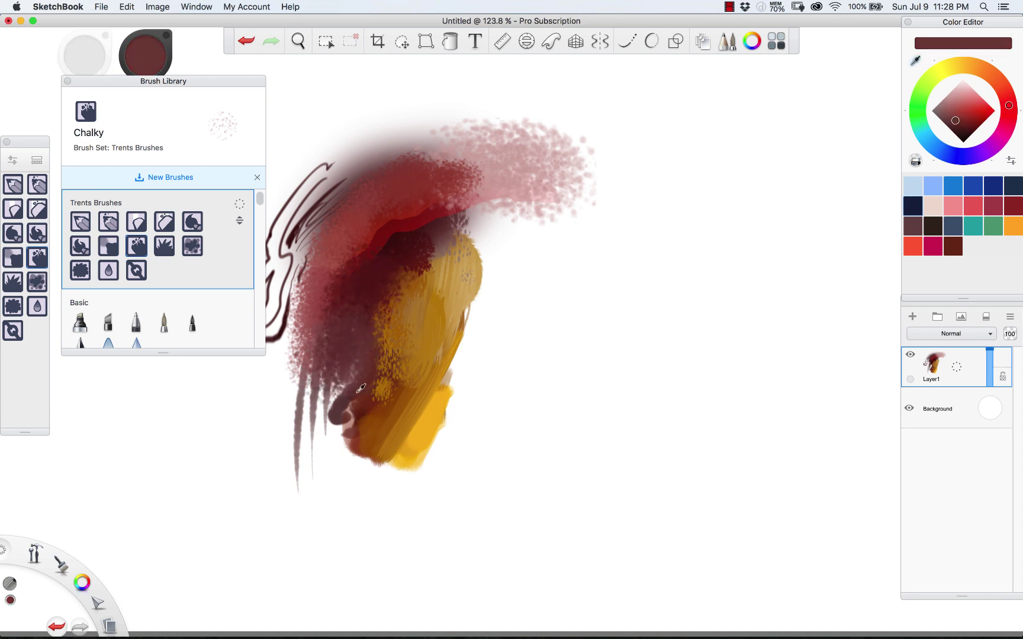
pyautogui.moveTo(358, 353); pyautogui.dragTo(327, 439)
pyautogui.keyDown('alt'); pyautogui.click(359, 323); pyautogui.keyUp('alt')
pyautogui.moveTo(364, 332); pyautogui.dragTo(320, 438)
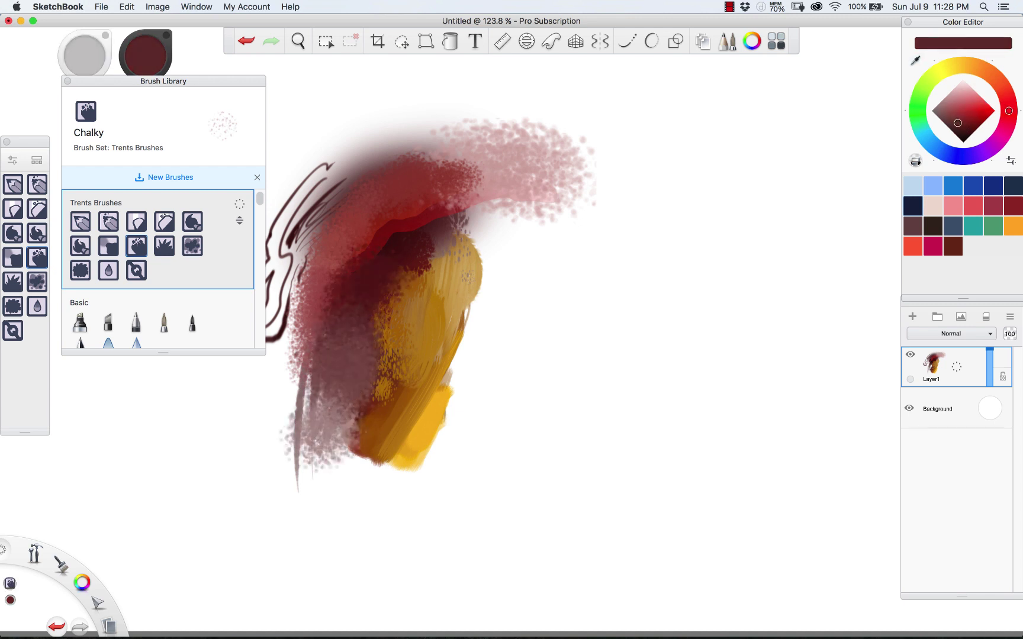
# Step: Choose the Grassy brush, sample dark maroon, and paint overlapping rows of grass across the base of the painting
pyautogui.keyDown('alt'); pyautogui.click(370, 435); pyautogui.keyUp('alt')
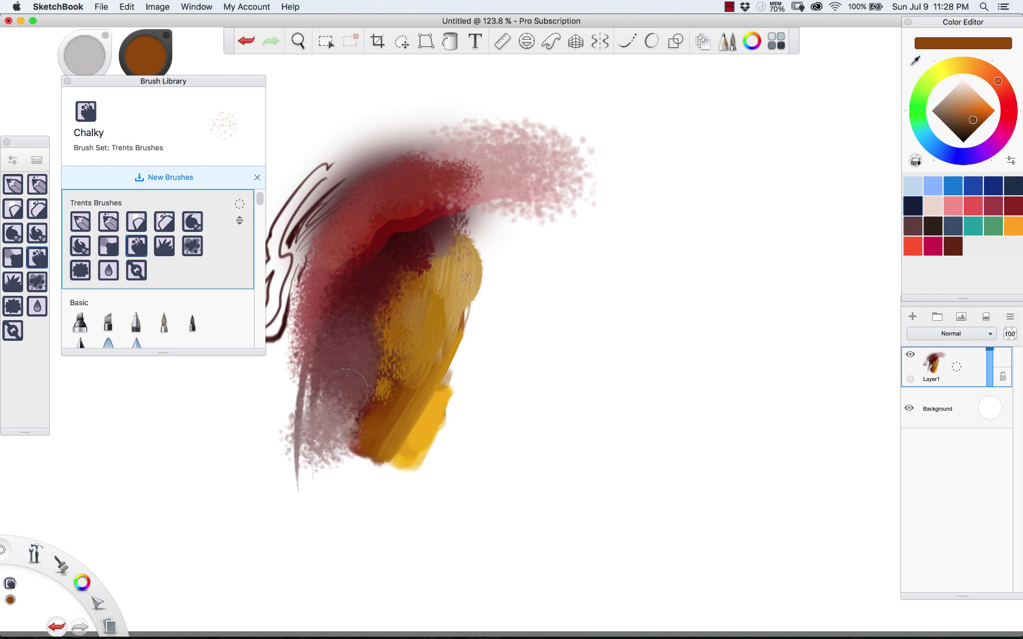
pyautogui.click(14, 286)
pyautogui.moveTo(302, 468); pyautogui.dragTo(592, 447)
pyautogui.press('super+z')
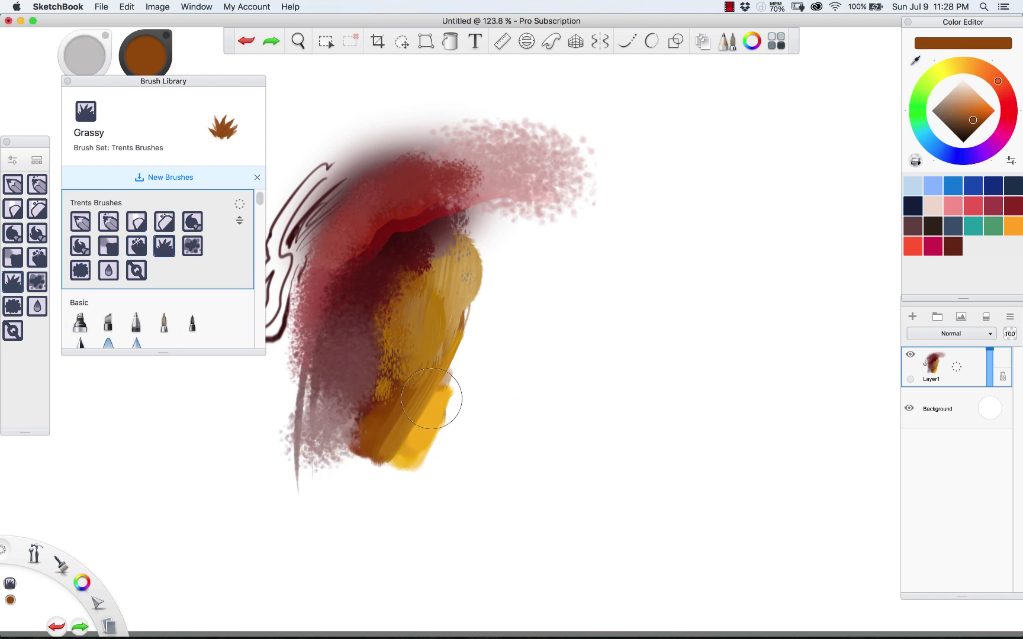
pyautogui.keyDown('alt'); pyautogui.click(414, 244); pyautogui.keyUp('alt')
pyautogui.moveTo(379, 444)
pyautogui.mouseDown()
pyautogui.moveTo(434, 445)
pyautogui.moveTo(568, 412)
pyautogui.mouseUp()
pyautogui.moveTo(331, 442)
pyautogui.mouseDown()
pyautogui.moveTo(530, 429)
pyautogui.moveTo(296, 423)
pyautogui.moveTo(303, 457)
pyautogui.moveTo(414, 430)
pyautogui.moveTo(658, 426)
pyautogui.moveTo(481, 413)
pyautogui.mouseUp()
pyautogui.moveTo(336, 438)
pyautogui.mouseDown()
pyautogui.moveTo(222, 441)
pyautogui.moveTo(384, 427)
pyautogui.mouseUp()
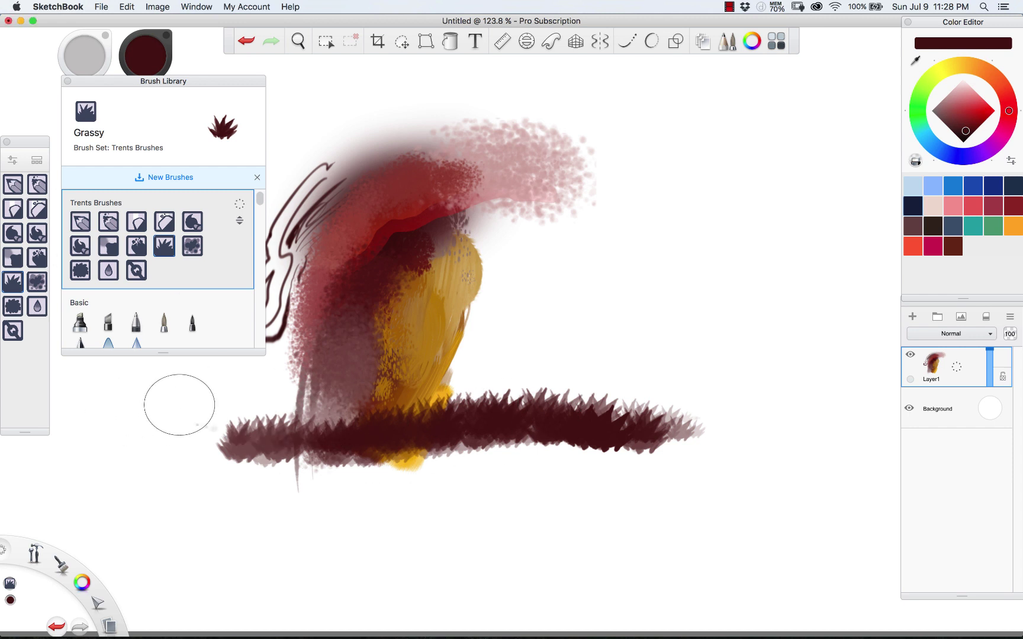
pyautogui.moveTo(181, 450)
pyautogui.mouseDown()
pyautogui.moveTo(539, 507)
pyautogui.moveTo(589, 474)
pyautogui.mouseUp()
# Step: Choose the Salt n Pepper brush and paint smoky black clouds over the empty canvas beside the golden patch
pyautogui.click(37, 282)
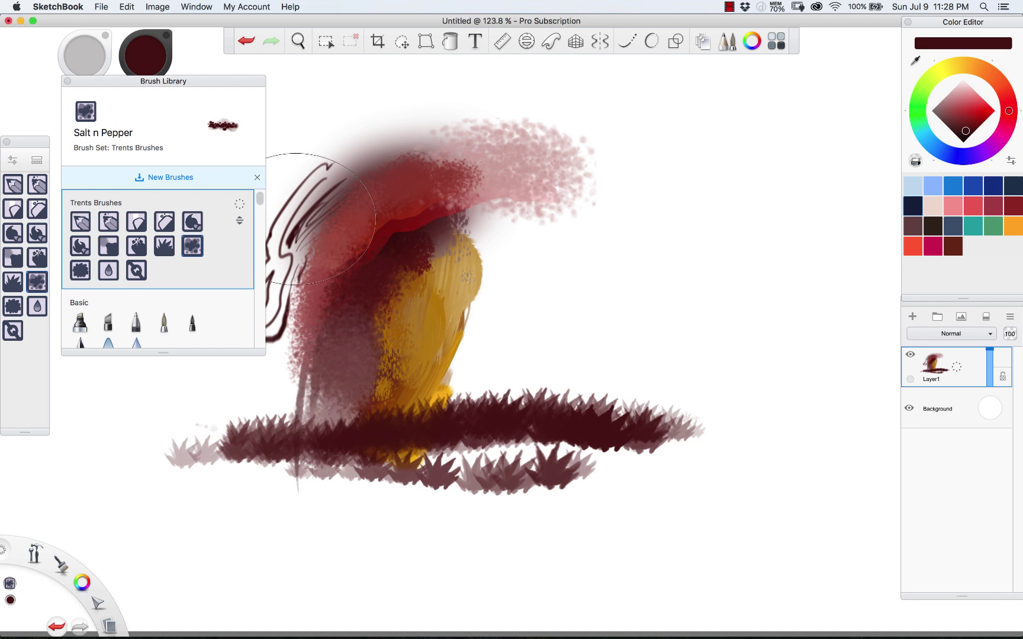
pyautogui.moveTo(506, 211); pyautogui.dragTo(496, 186)
pyautogui.moveTo(496, 185); pyautogui.dragTo(512, 178)
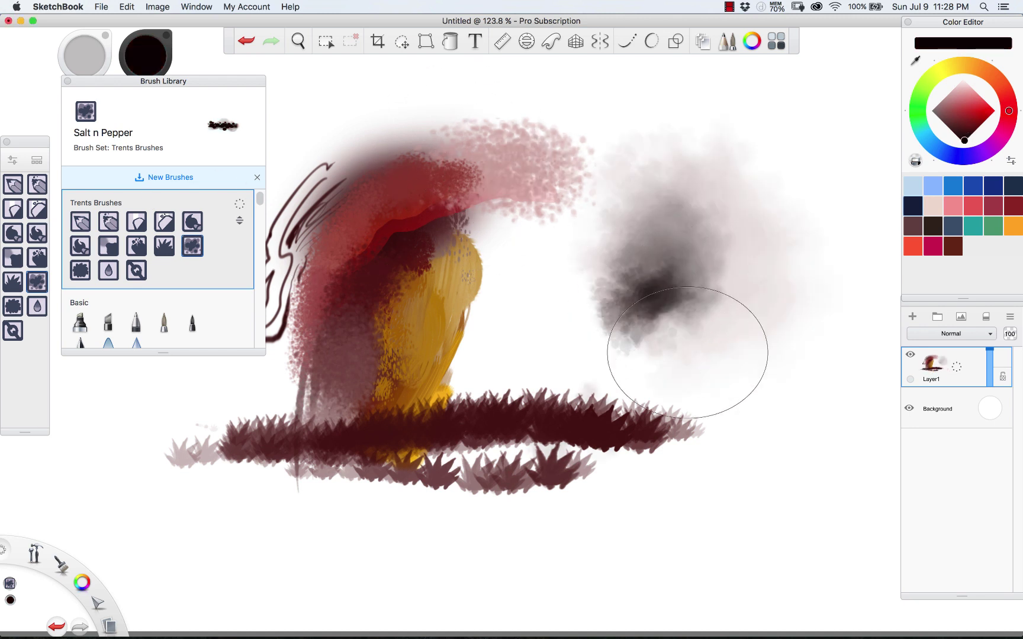
pyautogui.moveTo(708, 325)
pyautogui.mouseDown()
pyautogui.moveTo(692, 332)
pyautogui.moveTo(655, 404)
pyautogui.moveTo(725, 364)
pyautogui.moveTo(725, 379)
pyautogui.moveTo(740, 273)
pyautogui.moveTo(705, 276)
pyautogui.moveTo(521, 202)
pyautogui.moveTo(545, 296)
pyautogui.moveTo(490, 268)
pyautogui.moveTo(538, 296)
pyautogui.mouseUp()
# Step: Add a new layer, sample golden brown, and paint Salt n Pepper clouds over the smoke and grass
pyautogui.click(912, 316)
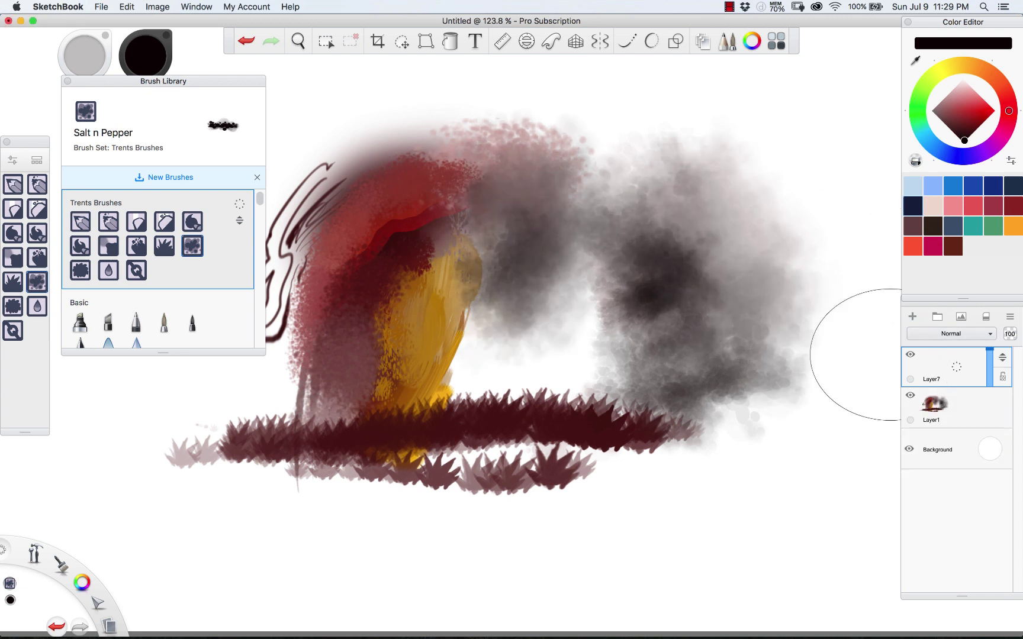
pyautogui.keyDown('alt'); pyautogui.click(424, 309); pyautogui.keyUp('alt')
pyautogui.moveTo(461, 378)
pyautogui.mouseDown()
pyautogui.moveTo(514, 308)
pyautogui.moveTo(491, 356)
pyautogui.moveTo(441, 338)
pyautogui.moveTo(480, 367)
pyautogui.moveTo(462, 408)
pyautogui.moveTo(580, 331)
pyautogui.moveTo(468, 414)
pyautogui.moveTo(568, 296)
pyautogui.moveTo(651, 272)
pyautogui.moveTo(609, 367)
pyautogui.moveTo(562, 355)
pyautogui.moveTo(621, 408)
pyautogui.moveTo(699, 429)
pyautogui.moveTo(705, 408)
pyautogui.moveTo(758, 361)
pyautogui.moveTo(752, 435)
pyautogui.mouseUp()
# Step: Add another layer above the golden clouds and set its blending mode to Color Burn
pyautogui.click(951, 334)
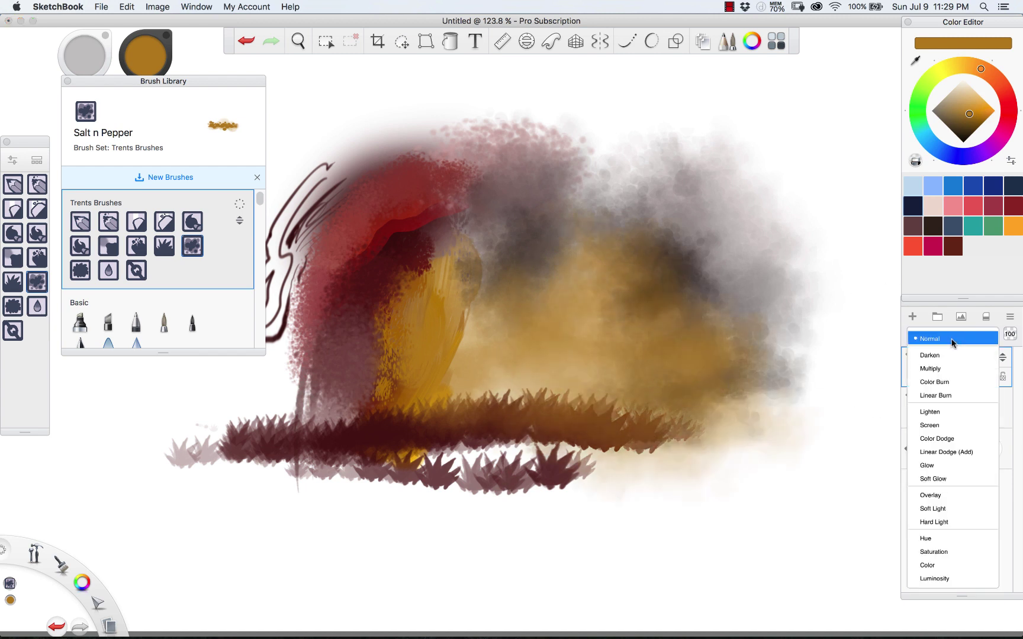
pyautogui.click(950, 340)
pyautogui.click(913, 318)
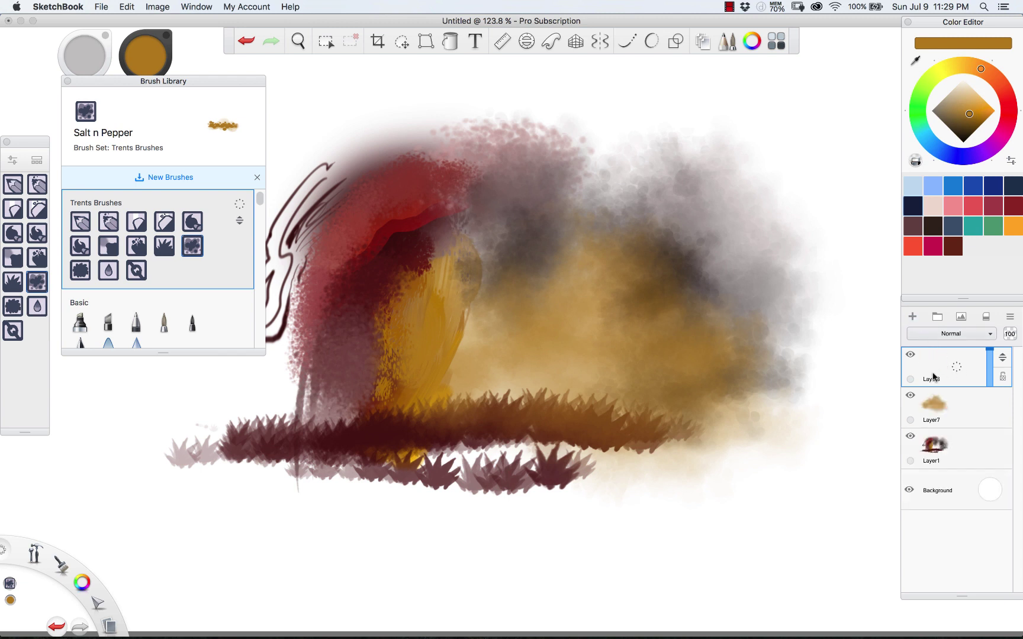
pyautogui.click(942, 337)
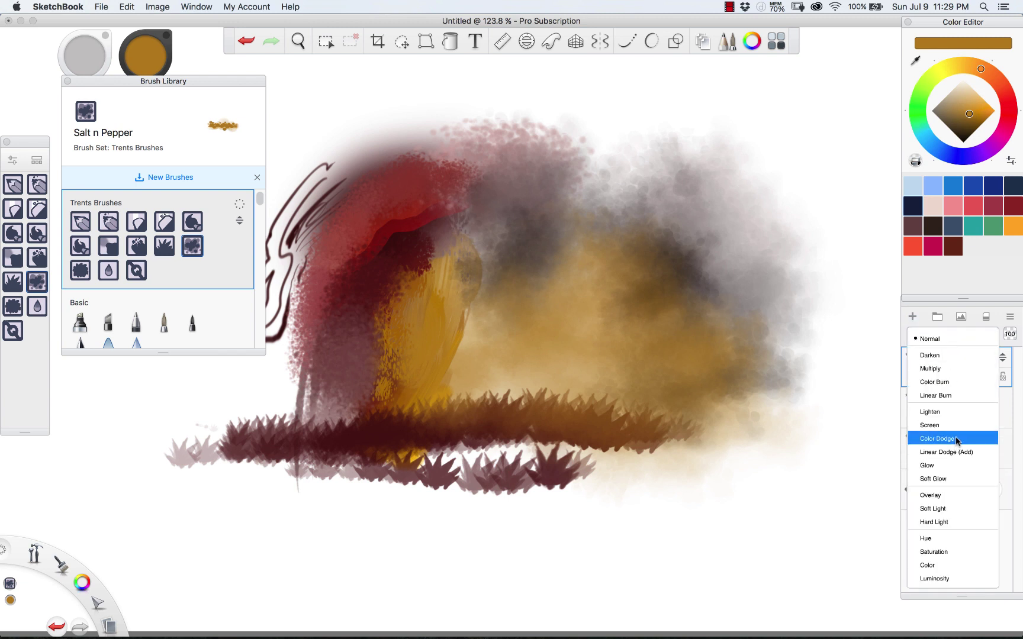
pyautogui.click(952, 383)
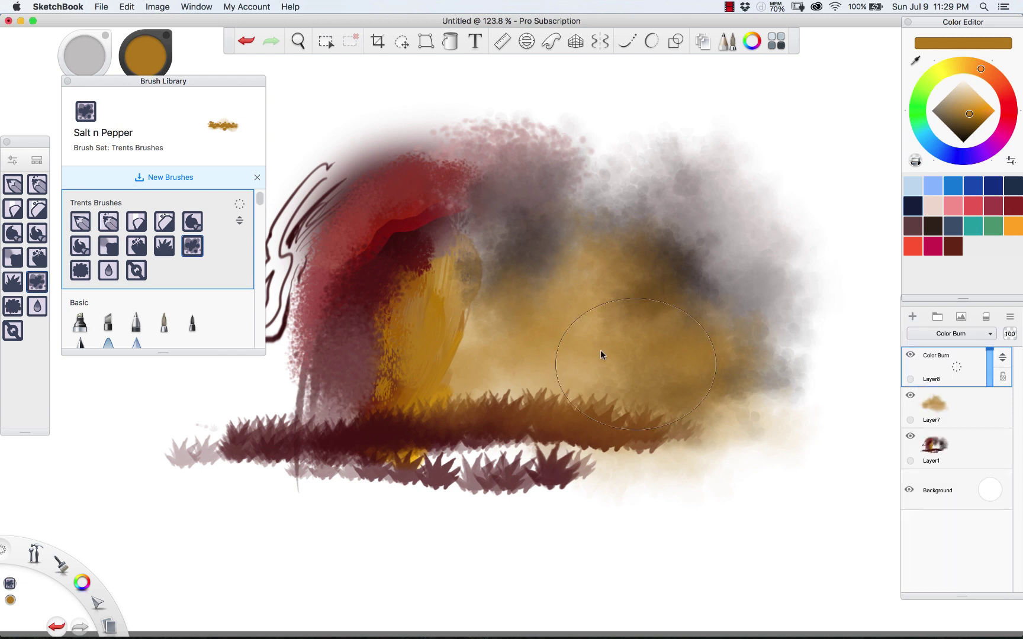
# Step: Choose magenta and paint Salt n Pepper texture on the Color Burn layer over the arch, the clouds and the grass
pyautogui.click(1005, 126)
pyautogui.moveTo(450, 384)
pyautogui.mouseDown()
pyautogui.moveTo(592, 373)
pyautogui.moveTo(462, 391)
pyautogui.moveTo(450, 308)
pyautogui.moveTo(507, 360)
pyautogui.moveTo(487, 172)
pyautogui.moveTo(438, 207)
pyautogui.moveTo(583, 183)
pyautogui.moveTo(539, 183)
pyautogui.mouseUp()
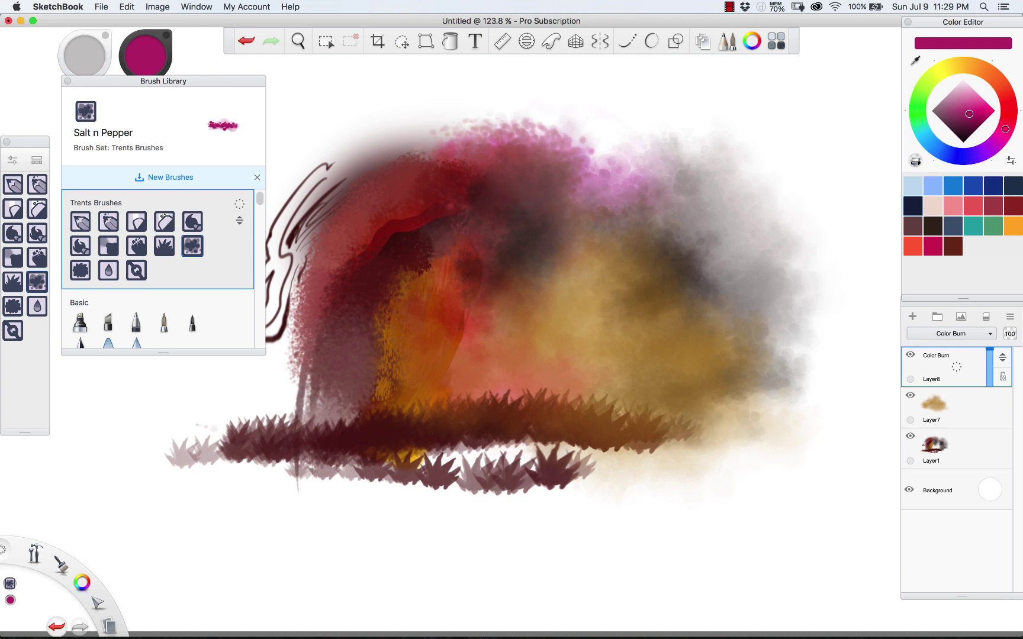
pyautogui.moveTo(610, 183)
pyautogui.mouseDown()
pyautogui.moveTo(752, 367)
pyautogui.moveTo(769, 308)
pyautogui.mouseUp()
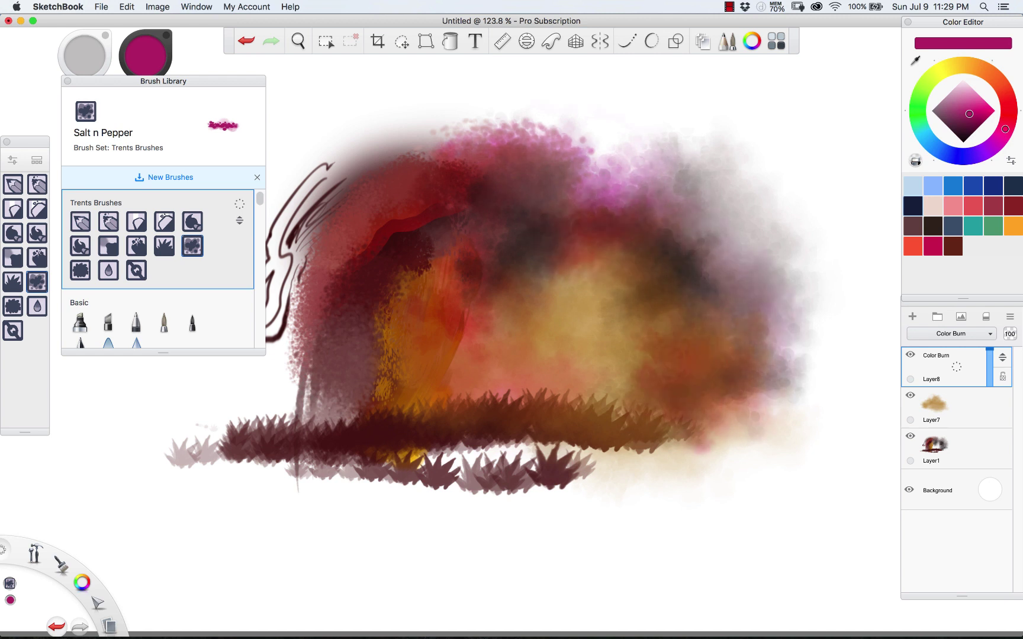
pyautogui.moveTo(760, 397)
pyautogui.mouseDown()
pyautogui.moveTo(767, 279)
pyautogui.moveTo(598, 178)
pyautogui.moveTo(461, 142)
pyautogui.moveTo(348, 227)
pyautogui.moveTo(325, 225)
pyautogui.moveTo(299, 343)
pyautogui.moveTo(341, 397)
pyautogui.moveTo(296, 450)
pyautogui.moveTo(299, 332)
pyautogui.moveTo(213, 444)
pyautogui.moveTo(172, 456)
pyautogui.moveTo(355, 470)
pyautogui.mouseUp()
pyautogui.moveTo(443, 477)
pyautogui.mouseDown()
pyautogui.moveTo(444, 369)
pyautogui.moveTo(365, 448)
pyautogui.moveTo(347, 490)
pyautogui.mouseUp()
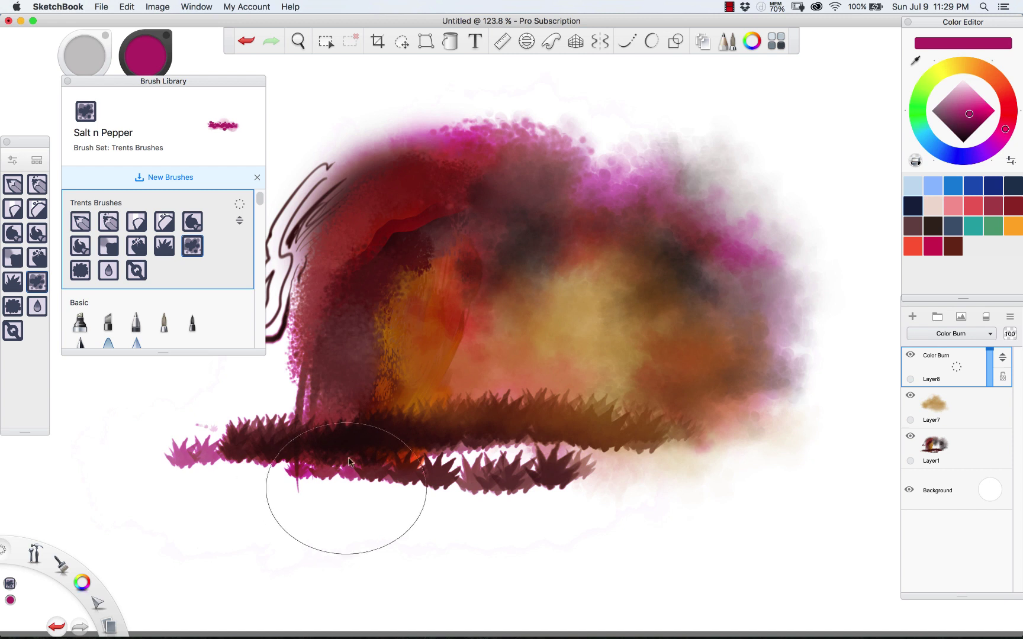
# Step: Choose the Bush brush, dab it on the left end of the grass, and add a new layer above the Color Burn layer
pyautogui.click(13, 305)
pyautogui.moveTo(236, 431); pyautogui.dragTo(269, 442)
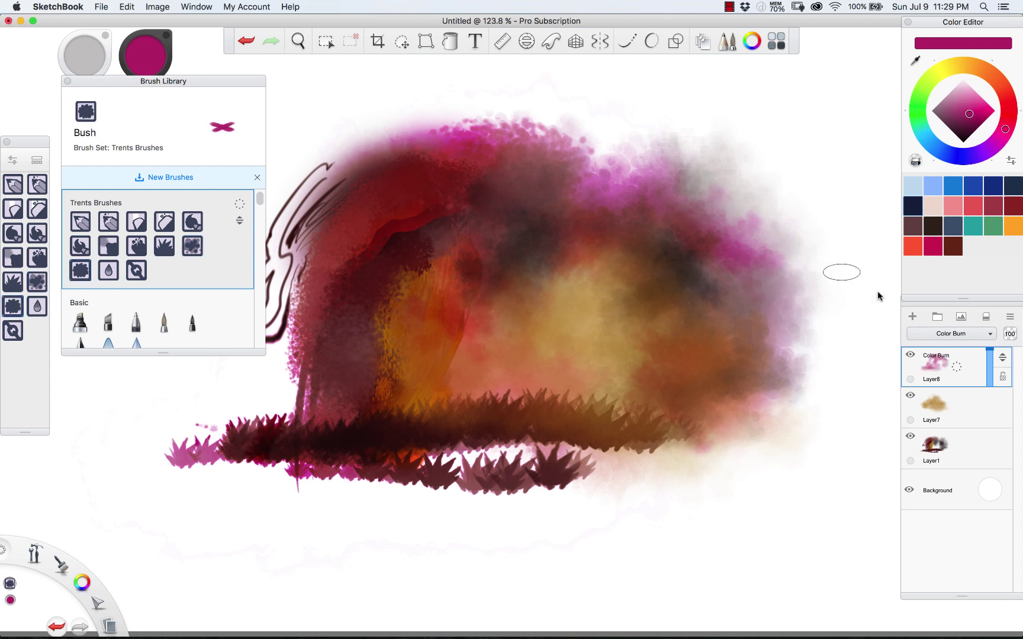
pyautogui.click(934, 453)
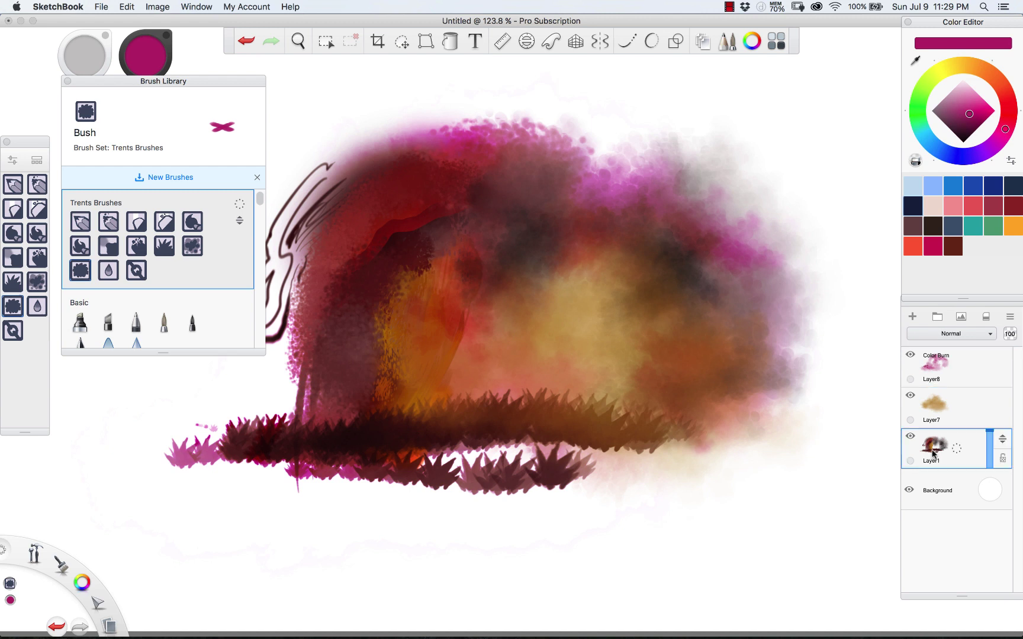
pyautogui.click(948, 375)
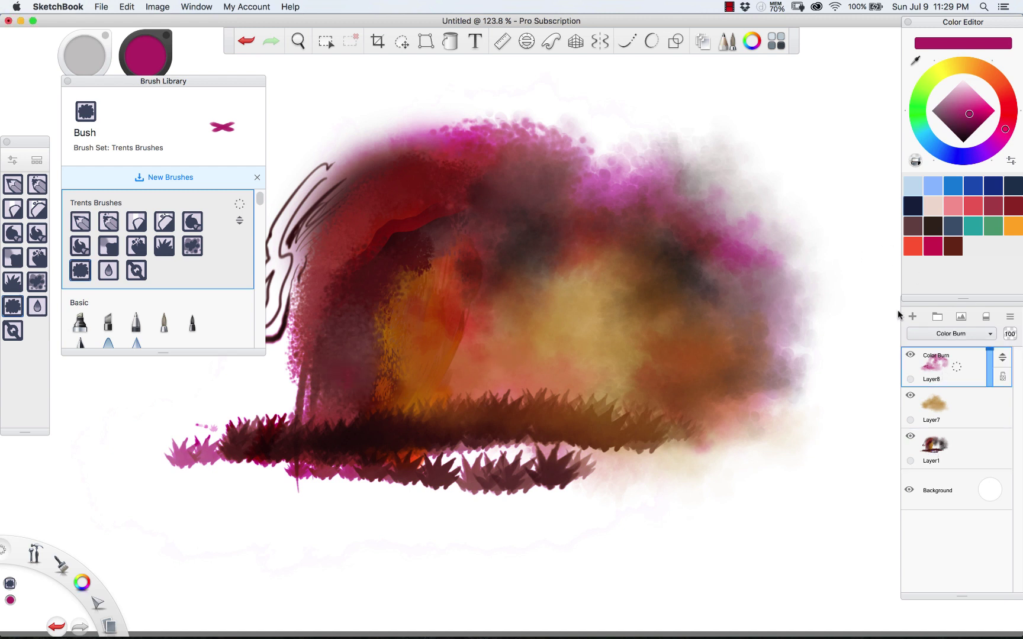
pyautogui.click(912, 317)
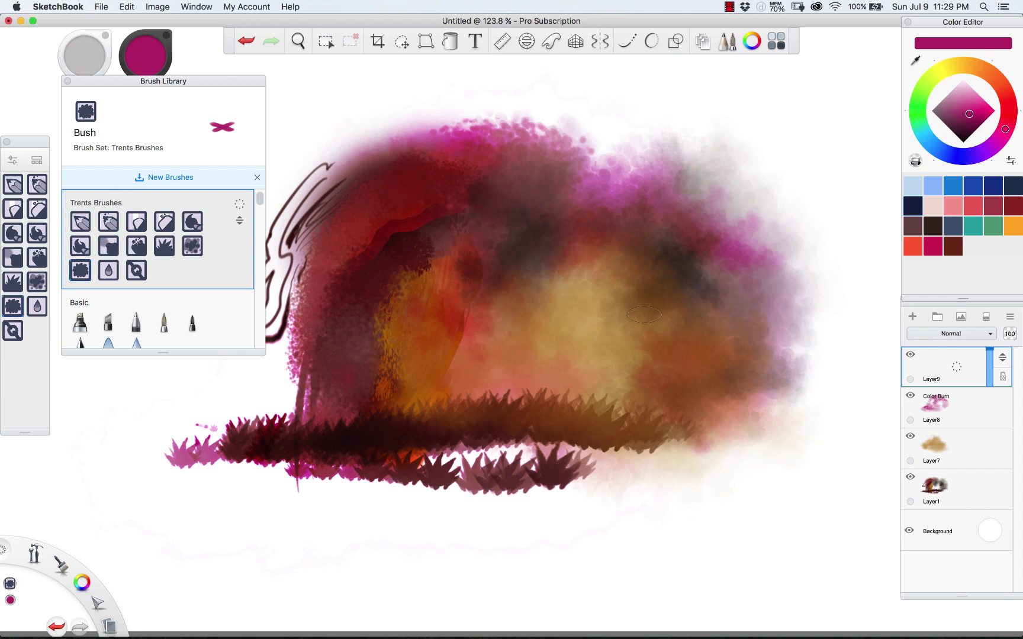
pyautogui.moveTo(619, 217); pyautogui.dragTo(654, 214)
pyautogui.press('super+z')
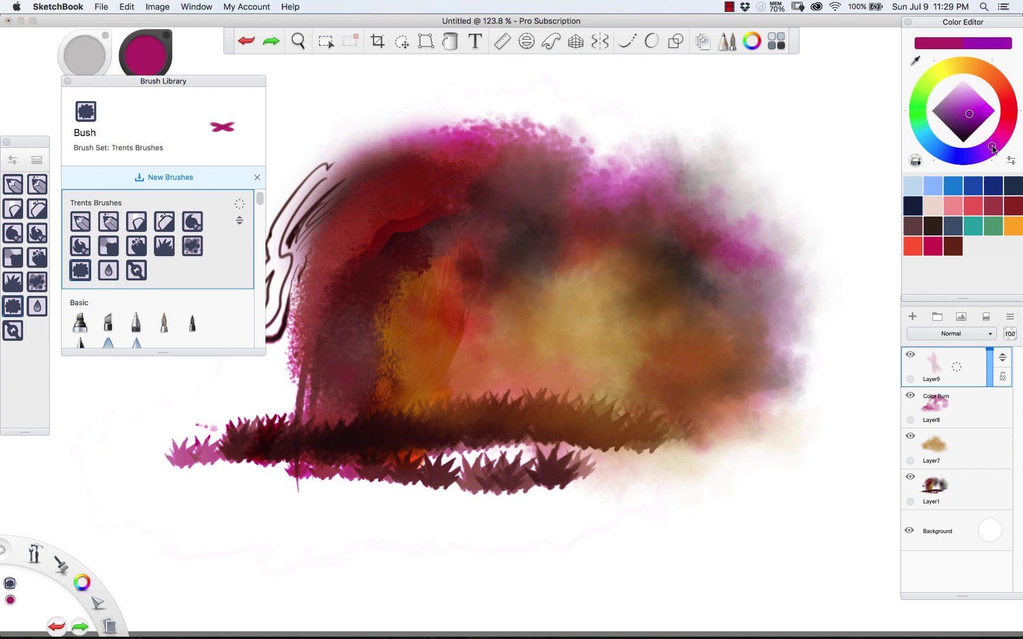
pyautogui.moveTo(613, 259)
pyautogui.mouseDown()
pyautogui.moveTo(649, 279)
pyautogui.moveTo(674, 254)
pyautogui.mouseUp()
pyautogui.press('super+z')
pyautogui.click(967, 99)
# Step: Sample dark maroon tones from the painting and paint Bush foliage clumps at the left and right sides above the grass
pyautogui.keyDown('alt'); pyautogui.click(395, 251); pyautogui.keyUp('alt')
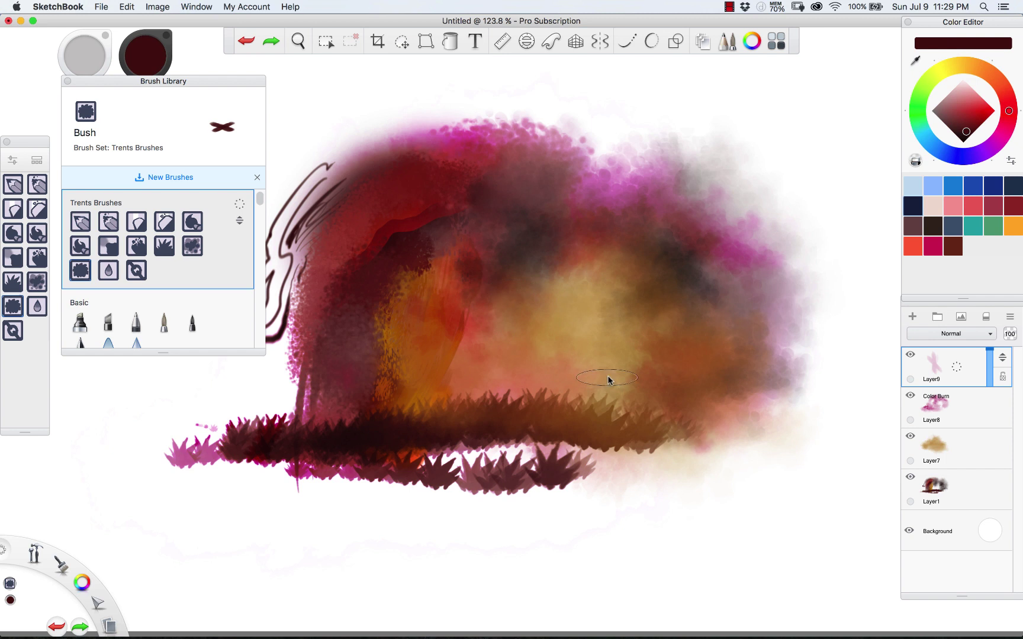
pyautogui.press('super+z')
pyautogui.moveTo(287, 378)
pyautogui.mouseDown()
pyautogui.moveTo(222, 370)
pyautogui.moveTo(276, 355)
pyautogui.moveTo(301, 373)
pyautogui.mouseUp()
pyautogui.moveTo(228, 376)
pyautogui.mouseDown()
pyautogui.moveTo(193, 370)
pyautogui.moveTo(263, 397)
pyautogui.mouseUp()
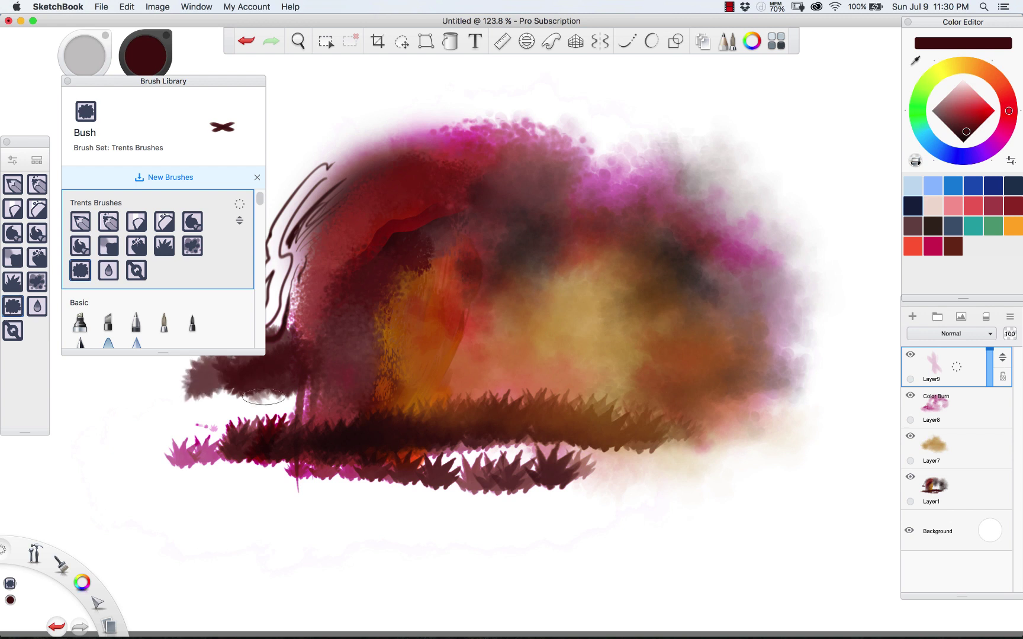
pyautogui.keyDown('alt'); pyautogui.click(339, 431); pyautogui.keyUp('alt')
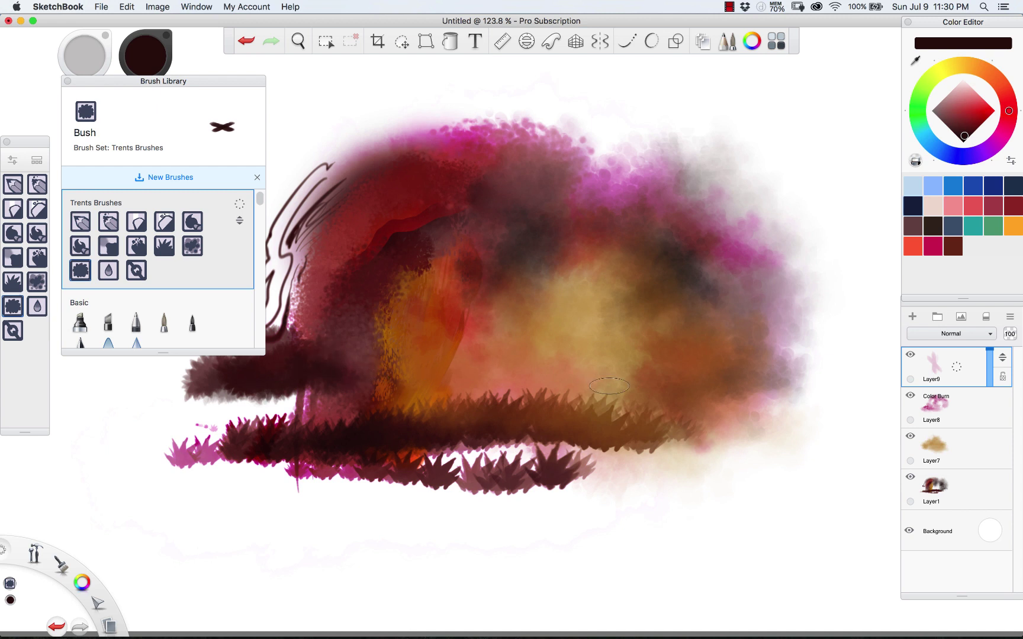
pyautogui.moveTo(672, 388)
pyautogui.mouseDown()
pyautogui.moveTo(782, 382)
pyautogui.moveTo(811, 340)
pyautogui.moveTo(838, 362)
pyautogui.moveTo(832, 372)
pyautogui.moveTo(802, 362)
pyautogui.moveTo(851, 381)
pyautogui.moveTo(722, 385)
pyautogui.moveTo(794, 417)
pyautogui.moveTo(841, 390)
pyautogui.moveTo(809, 415)
pyautogui.mouseUp()
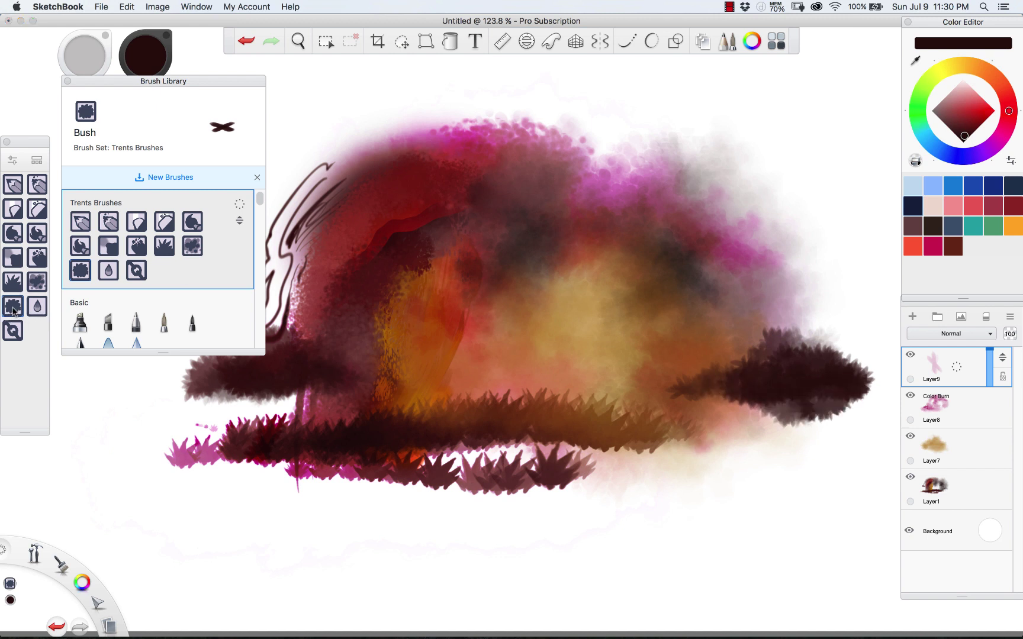
# Step: Choose the Blur brush, select Layer1, enlarge the brush, and soften the arch and the curved linework beside it
pyautogui.click(38, 306)
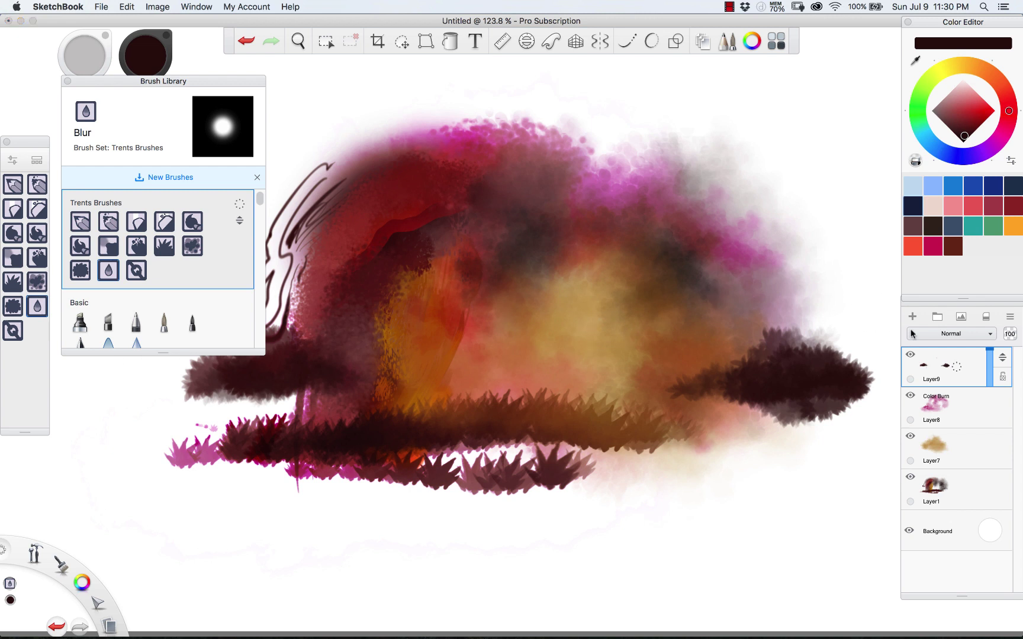
pyautogui.click(934, 490)
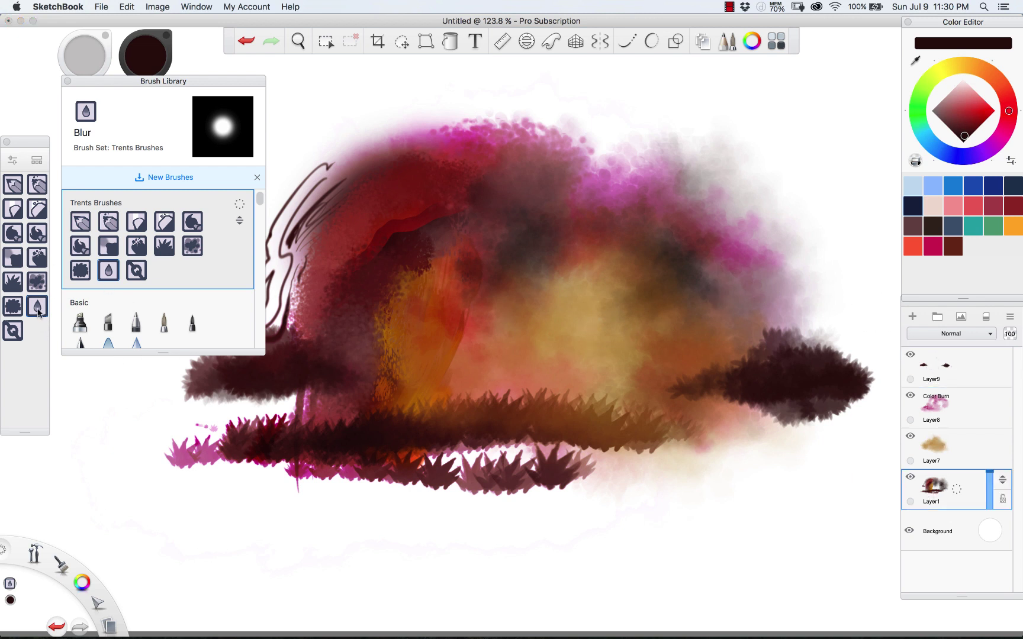
pyautogui.press(']')
pyautogui.press(']')
pyautogui.press(']')
pyautogui.press(']')
pyautogui.press(']')
pyautogui.press(']')
pyautogui.press(']')
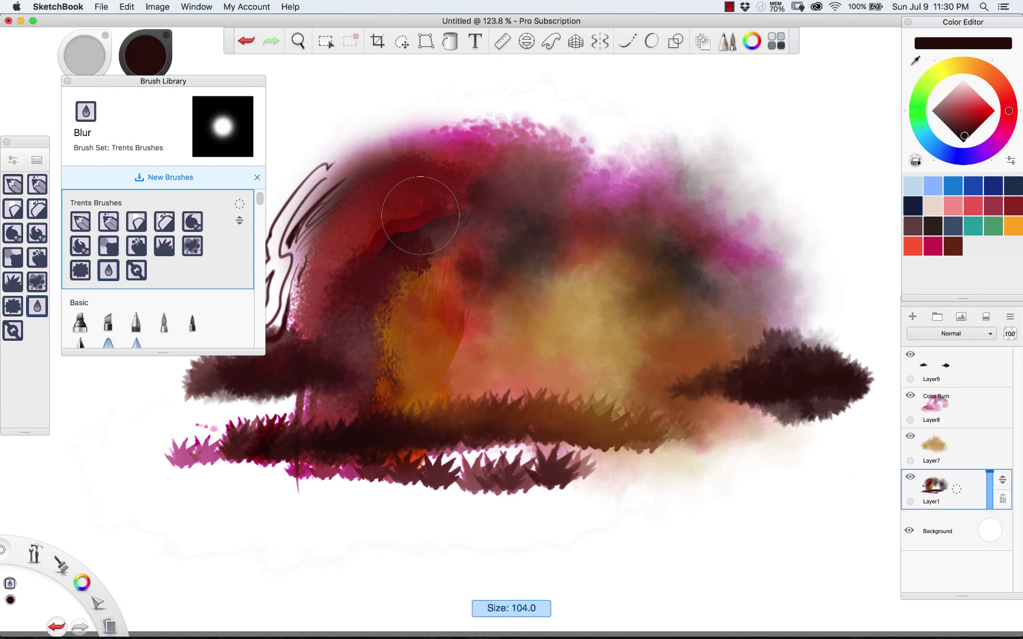
pyautogui.moveTo(434, 154); pyautogui.dragTo(454, 150)
pyautogui.moveTo(331, 172); pyautogui.dragTo(284, 316)
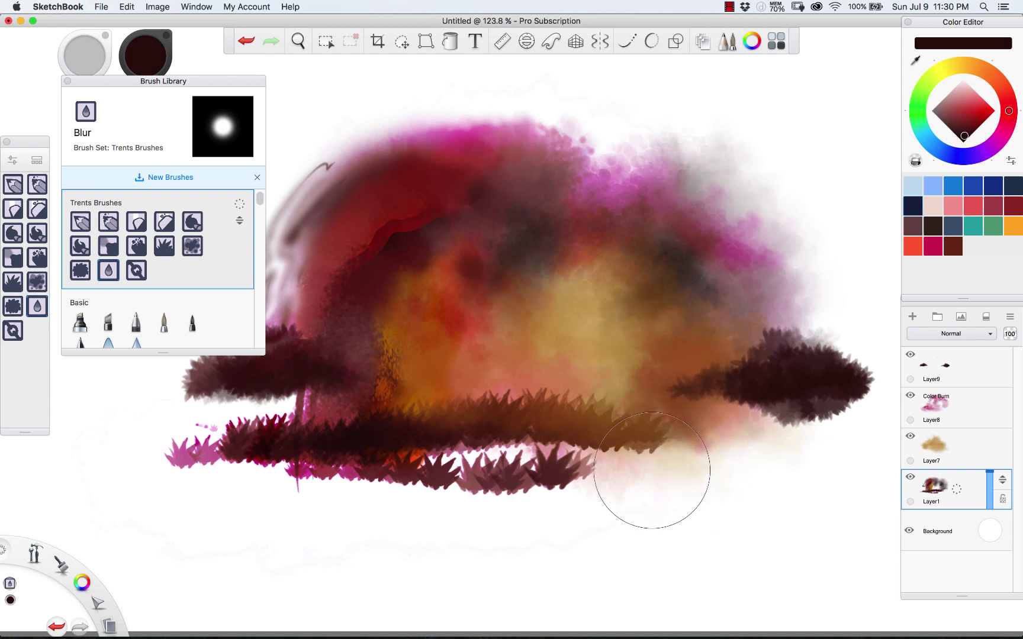
# Step: Enlarge the Blur brush to size 254, soften the rows of grass, and undo the last blur stroke
pyautogui.moveTo(663, 465)
pyautogui.mouseDown()
pyautogui.moveTo(574, 486)
pyautogui.moveTo(547, 521)
pyautogui.mouseUp()
pyautogui.press(']')
pyautogui.press(']')
pyautogui.press(']')
pyautogui.press(']')
pyautogui.press(']')
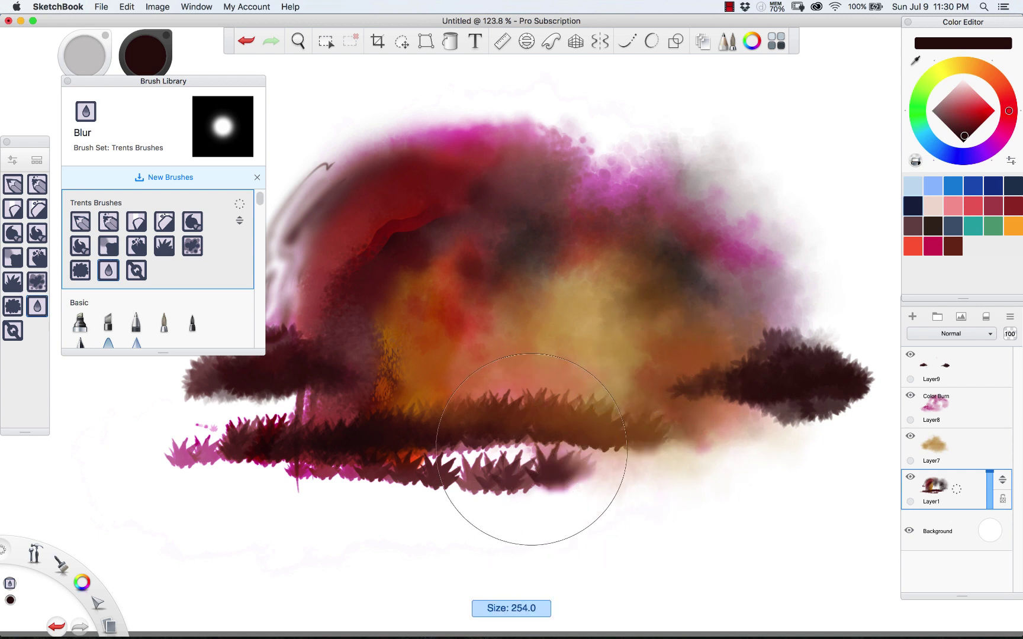
pyautogui.moveTo(534, 452)
pyautogui.mouseDown()
pyautogui.moveTo(441, 516)
pyautogui.moveTo(298, 537)
pyautogui.moveTo(240, 528)
pyautogui.moveTo(203, 493)
pyautogui.moveTo(206, 475)
pyautogui.moveTo(273, 466)
pyautogui.moveTo(189, 407)
pyautogui.moveTo(219, 424)
pyautogui.mouseUp()
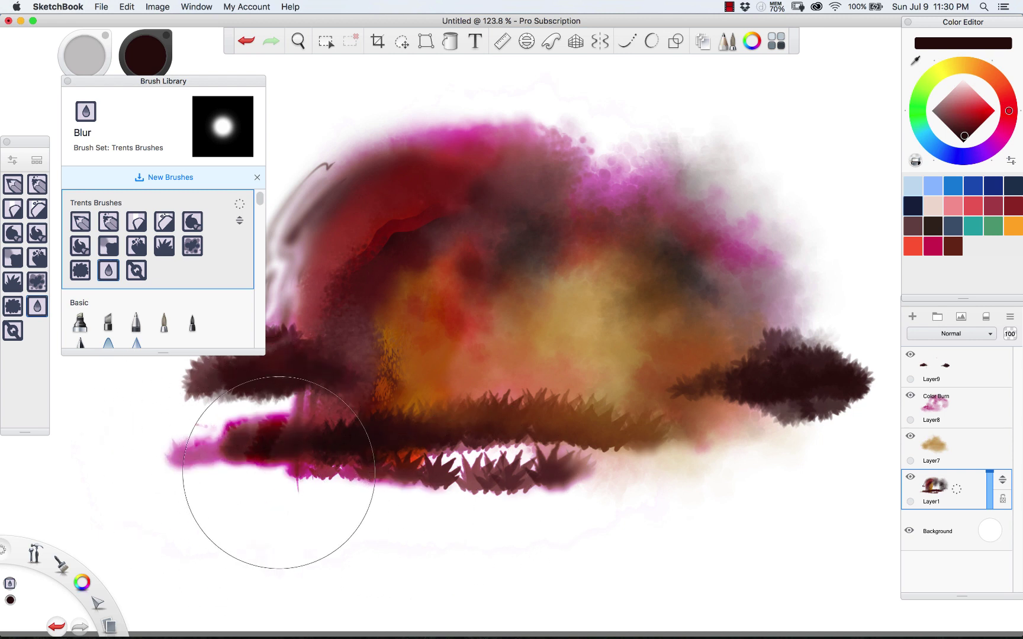
pyautogui.press('super+z')
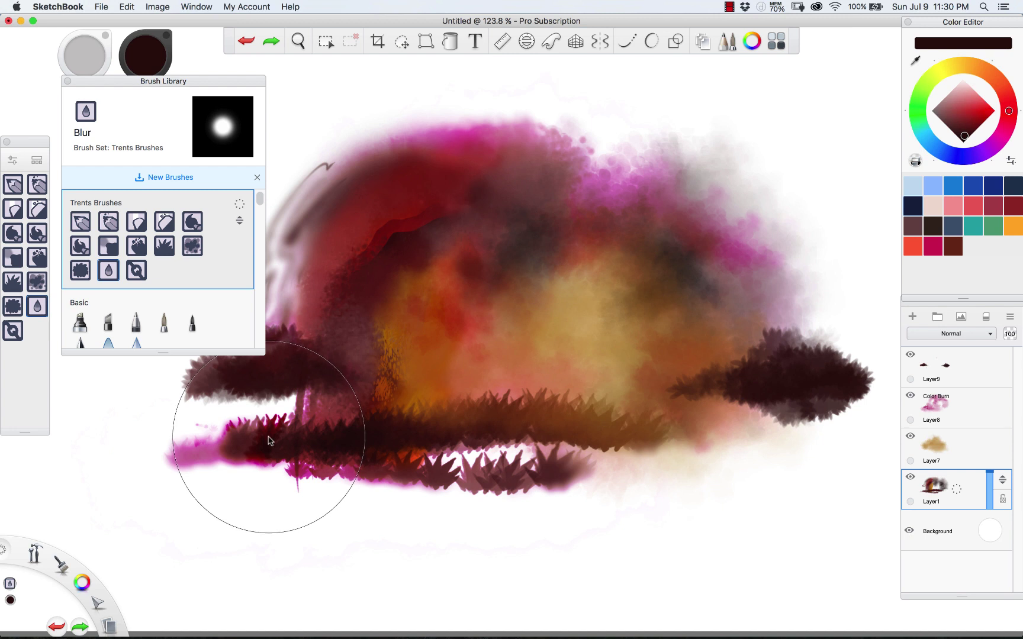
pyautogui.press('super+shift+z')
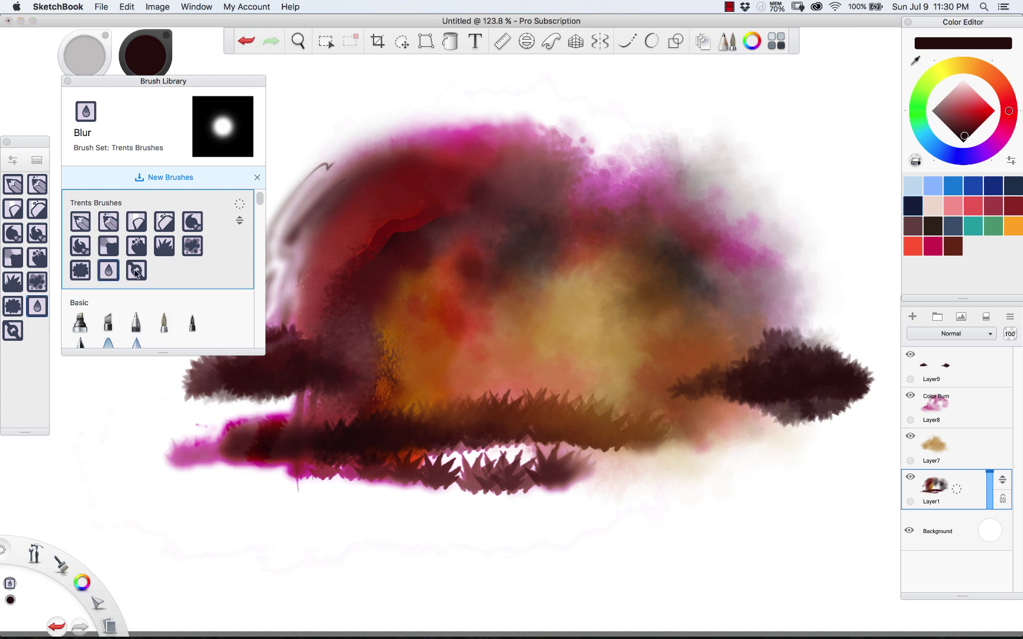
pyautogui.press('super+z')
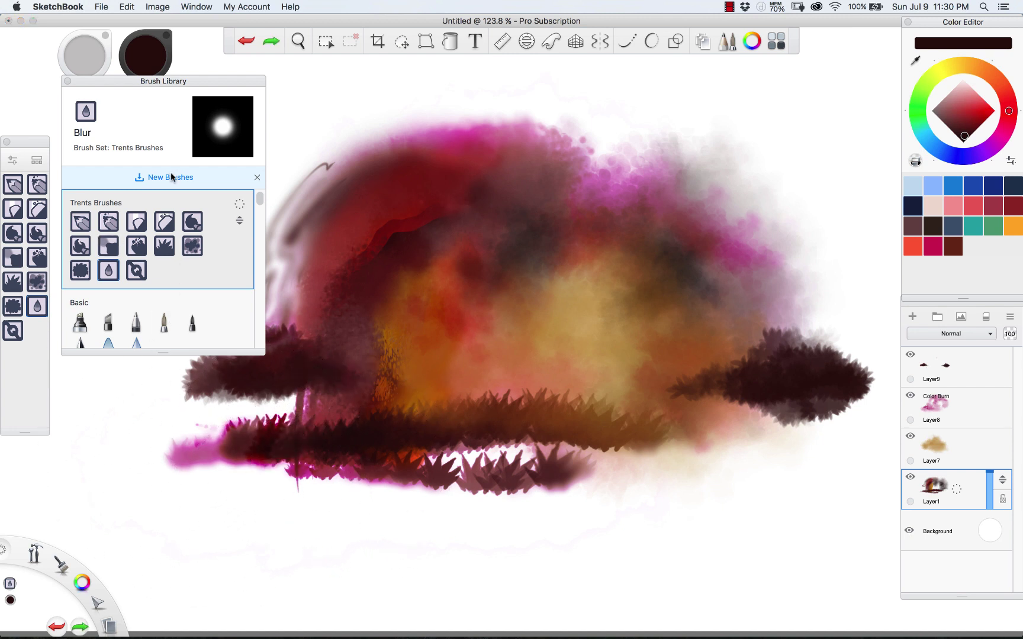
# Step: Choose the Chain brush, sample near-black maroon, and paint several small chains from the grass's right end to the right-hand bush
pyautogui.click(13, 333)
pyautogui.moveTo(229, 524)
pyautogui.mouseDown()
pyautogui.moveTo(598, 525)
pyautogui.moveTo(788, 487)
pyautogui.mouseUp()
pyautogui.press('super+z')
pyautogui.moveTo(533, 495); pyautogui.dragTo(814, 443)
pyautogui.press('super+z')
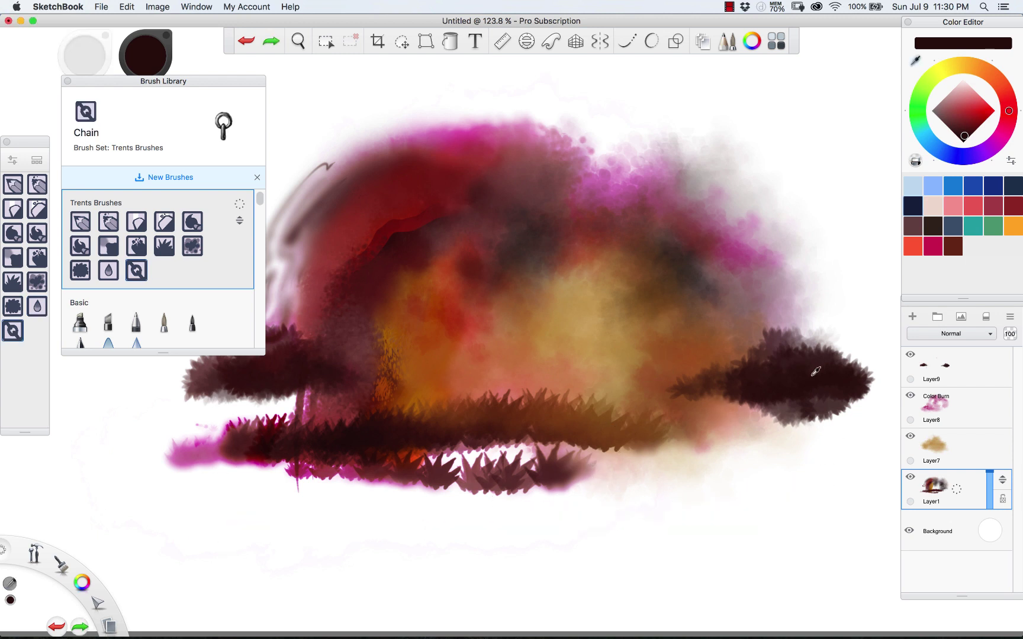
pyautogui.moveTo(618, 451)
pyautogui.mouseDown()
pyautogui.moveTo(640, 436)
pyautogui.moveTo(793, 418)
pyautogui.moveTo(633, 453)
pyautogui.mouseUp()
pyautogui.press('super+z')
pyautogui.keyDown('alt'); pyautogui.click(832, 400); pyautogui.keyUp('alt')
pyautogui.moveTo(836, 388)
pyautogui.mouseDown()
pyautogui.moveTo(678, 440)
pyautogui.moveTo(826, 422)
pyautogui.mouseUp()
# Step: Enlarge the Chain brush to get bigger links
pyautogui.press(']')
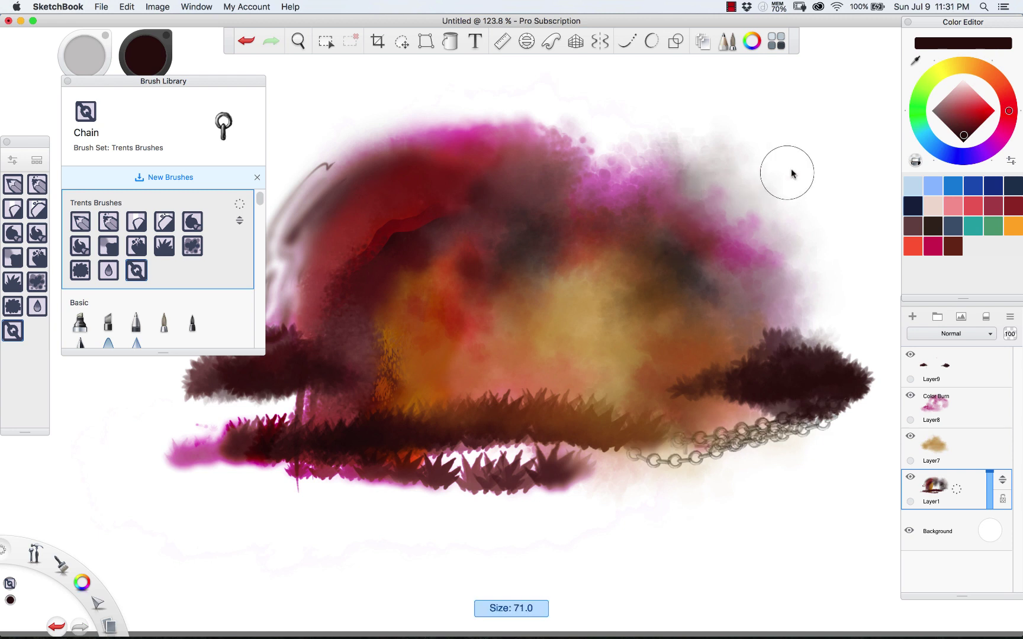
pyautogui.press(']')
pyautogui.press(']')
pyautogui.press(']')
pyautogui.press(']')
pyautogui.moveTo(860, 135)
pyautogui.mouseDown()
pyautogui.moveTo(674, 222)
pyautogui.moveTo(705, 411)
pyautogui.mouseUp()
pyautogui.press('super+z')
pyautogui.moveTo(817, 101)
pyautogui.mouseDown()
pyautogui.moveTo(564, 265)
pyautogui.moveTo(450, 521)
pyautogui.mouseUp()
pyautogui.press('super+z')
pyautogui.moveTo(841, 140)
pyautogui.mouseDown()
pyautogui.moveTo(755, 176)
pyautogui.moveTo(722, 272)
pyautogui.mouseUp()
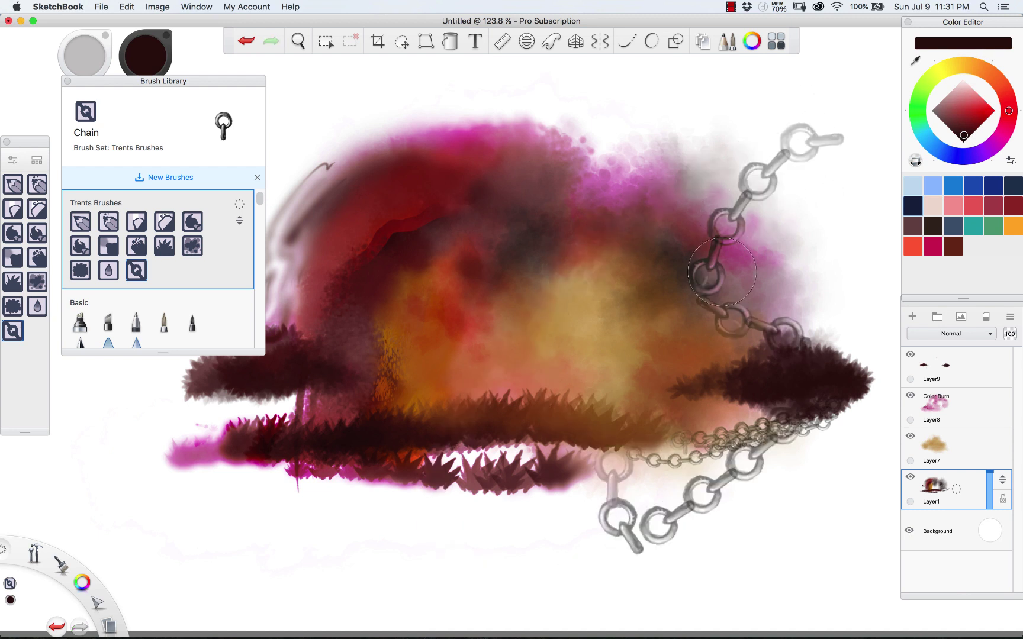
pyautogui.press('super+z')
pyautogui.moveTo(825, 124)
pyautogui.mouseDown()
pyautogui.moveTo(759, 210)
pyautogui.moveTo(632, 468)
pyautogui.mouseUp()
pyautogui.press('super+z')
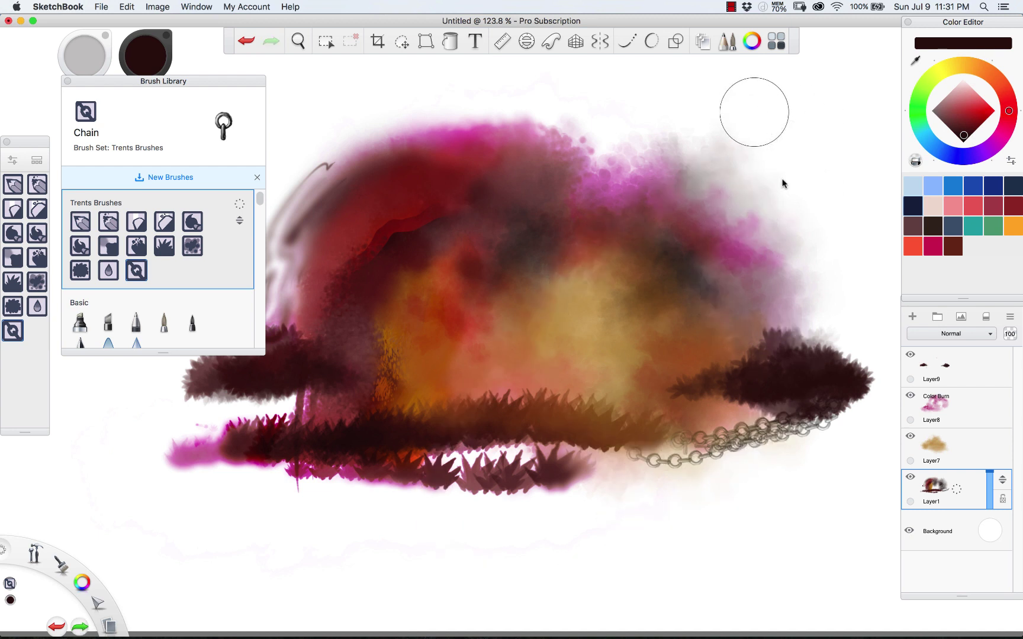
pyautogui.moveTo(816, 133)
pyautogui.mouseDown()
pyautogui.moveTo(730, 297)
pyautogui.moveTo(645, 515)
pyautogui.moveTo(687, 512)
pyautogui.mouseUp()
pyautogui.press('super+z')
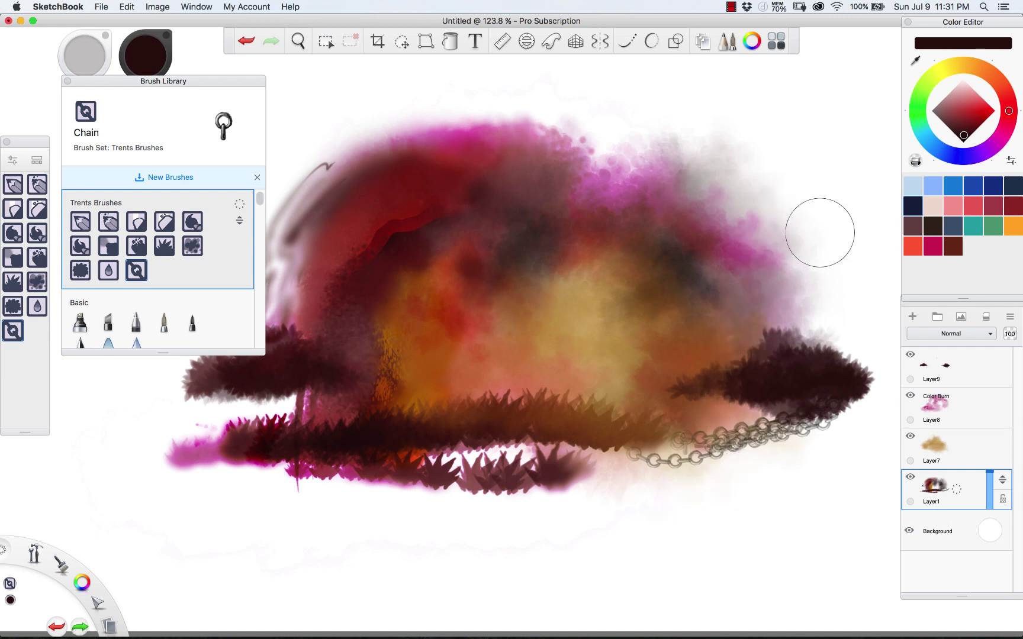
# Step: Paint several large overlapping chains running vertically along the right side of the painting
pyautogui.moveTo(859, 173); pyautogui.dragTo(818, 489)
pyautogui.moveTo(862, 122)
pyautogui.mouseDown()
pyautogui.moveTo(826, 353)
pyautogui.moveTo(796, 89)
pyautogui.mouseUp()
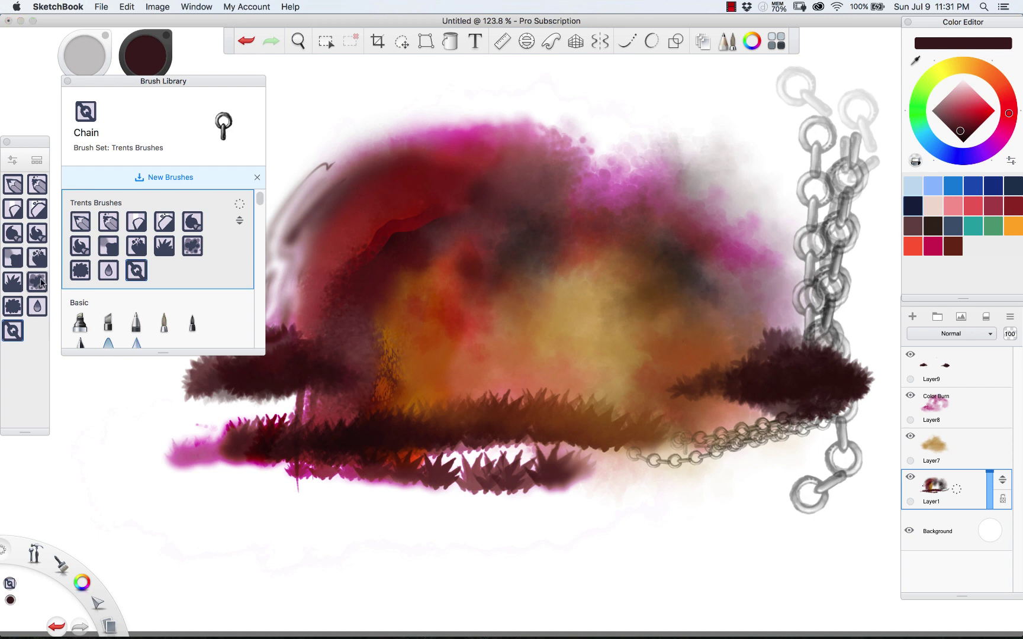
# Step: Choose the Bush brush, enlarge it to about size 100, and cover the large chains with dark maroon foliage
pyautogui.click(12, 307)
pyautogui.moveTo(727, 241); pyautogui.dragTo(823, 204)
pyautogui.press(']')
pyautogui.press(']')
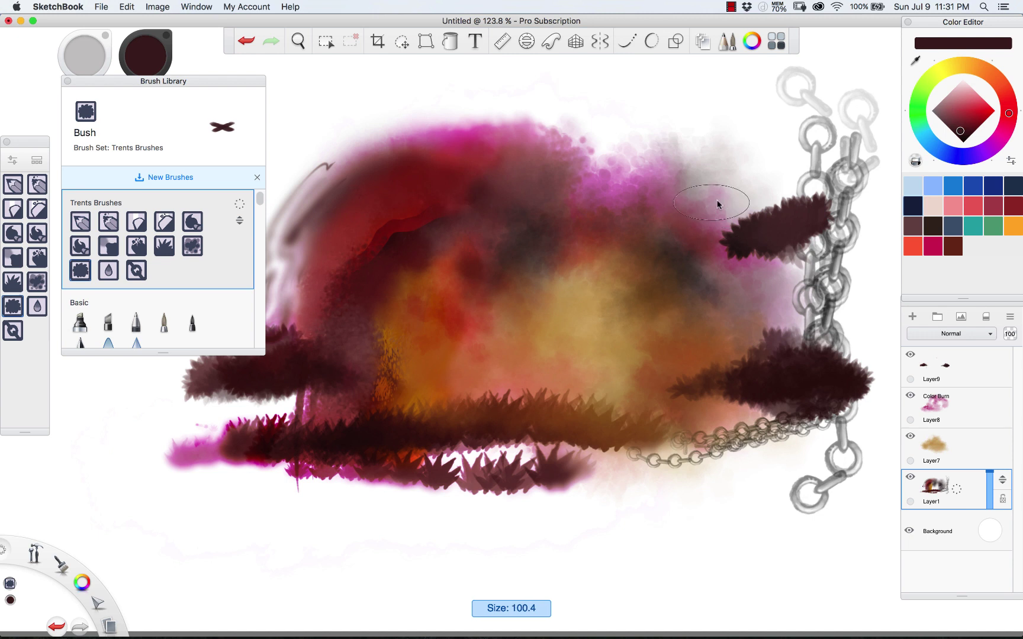
pyautogui.moveTo(717, 205)
pyautogui.mouseDown()
pyautogui.moveTo(686, 196)
pyautogui.moveTo(734, 201)
pyautogui.moveTo(711, 159)
pyautogui.moveTo(681, 189)
pyautogui.moveTo(784, 139)
pyautogui.moveTo(669, 142)
pyautogui.moveTo(755, 118)
pyautogui.moveTo(823, 154)
pyautogui.mouseUp()
pyautogui.moveTo(796, 195)
pyautogui.mouseDown()
pyautogui.moveTo(834, 147)
pyautogui.moveTo(848, 229)
pyautogui.moveTo(860, 181)
pyautogui.moveTo(805, 112)
pyautogui.moveTo(829, 172)
pyautogui.moveTo(888, 59)
pyautogui.moveTo(888, 305)
pyautogui.moveTo(829, 355)
pyautogui.moveTo(809, 320)
pyautogui.moveTo(876, 379)
pyautogui.moveTo(846, 315)
pyautogui.mouseUp()
# Step: Paint Bush foliage above the arch at the upper left and deepen it with a sampled darker maroon
pyautogui.moveTo(370, 152)
pyautogui.mouseDown()
pyautogui.moveTo(337, 121)
pyautogui.moveTo(347, 145)
pyautogui.moveTo(394, 113)
pyautogui.moveTo(430, 116)
pyautogui.moveTo(397, 95)
pyautogui.moveTo(423, 101)
pyautogui.moveTo(322, 118)
pyautogui.moveTo(308, 172)
pyautogui.moveTo(316, 81)
pyautogui.moveTo(354, 90)
pyautogui.moveTo(354, 74)
pyautogui.moveTo(388, 98)
pyautogui.moveTo(332, 71)
pyautogui.moveTo(216, 116)
pyautogui.mouseUp()
pyautogui.moveTo(331, 137)
pyautogui.mouseDown()
pyautogui.moveTo(251, 157)
pyautogui.moveTo(287, 98)
pyautogui.mouseUp()
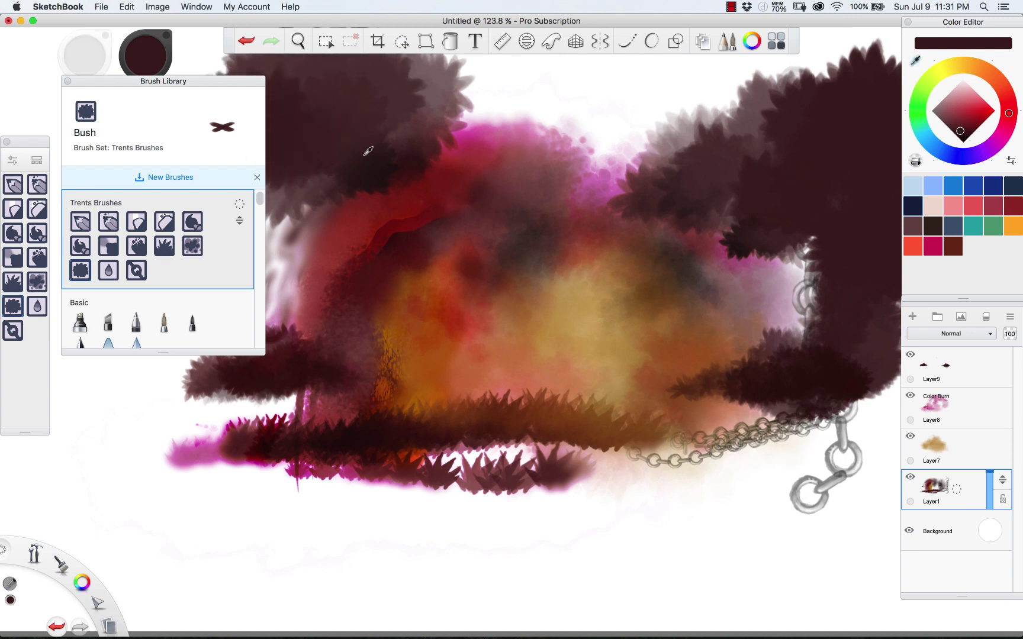
pyautogui.keyDown('alt'); pyautogui.click(368, 155); pyautogui.keyUp('alt')
pyautogui.moveTo(346, 127); pyautogui.dragTo(281, 109)
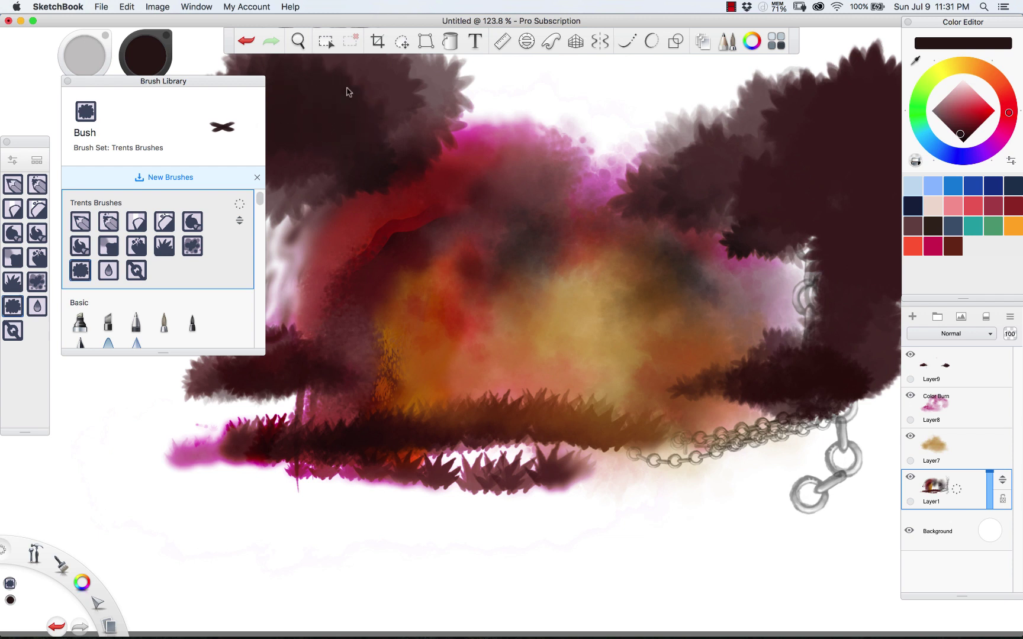
pyautogui.moveTo(347, 92)
pyautogui.mouseDown()
pyautogui.moveTo(336, 151)
pyautogui.moveTo(294, 163)
pyautogui.mouseUp()
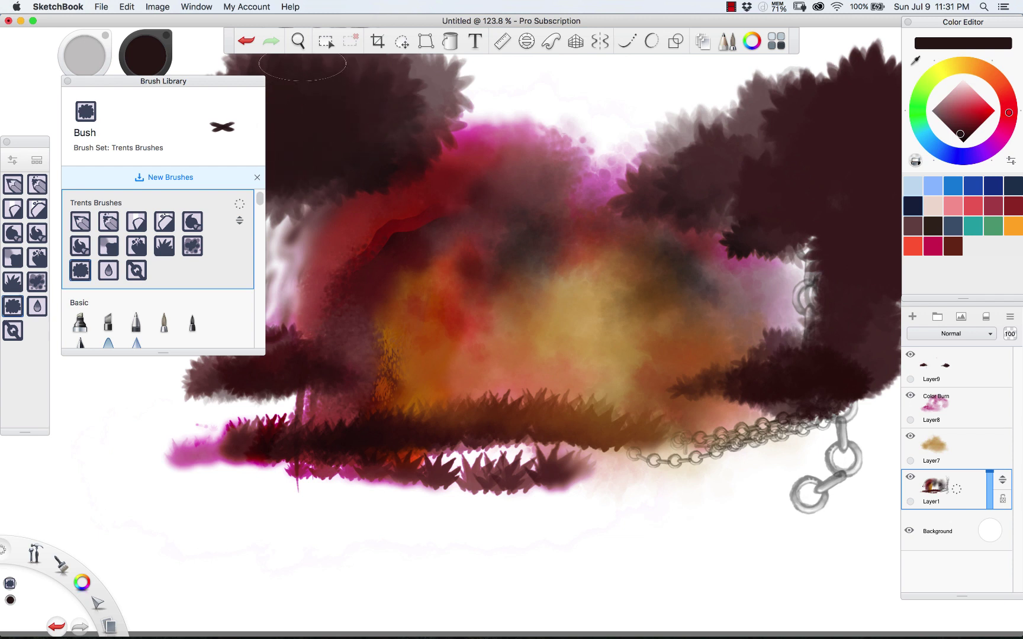
# Step: Continue the dark Bush foliage down the left side of the arch and around the left end of the grass
pyautogui.moveTo(267, 212)
pyautogui.mouseDown()
pyautogui.moveTo(279, 262)
pyautogui.moveTo(294, 165)
pyautogui.moveTo(267, 324)
pyautogui.mouseUp()
pyautogui.moveTo(228, 425)
pyautogui.mouseDown()
pyautogui.moveTo(142, 379)
pyautogui.moveTo(153, 456)
pyautogui.moveTo(261, 509)
pyautogui.moveTo(344, 521)
pyautogui.mouseUp()
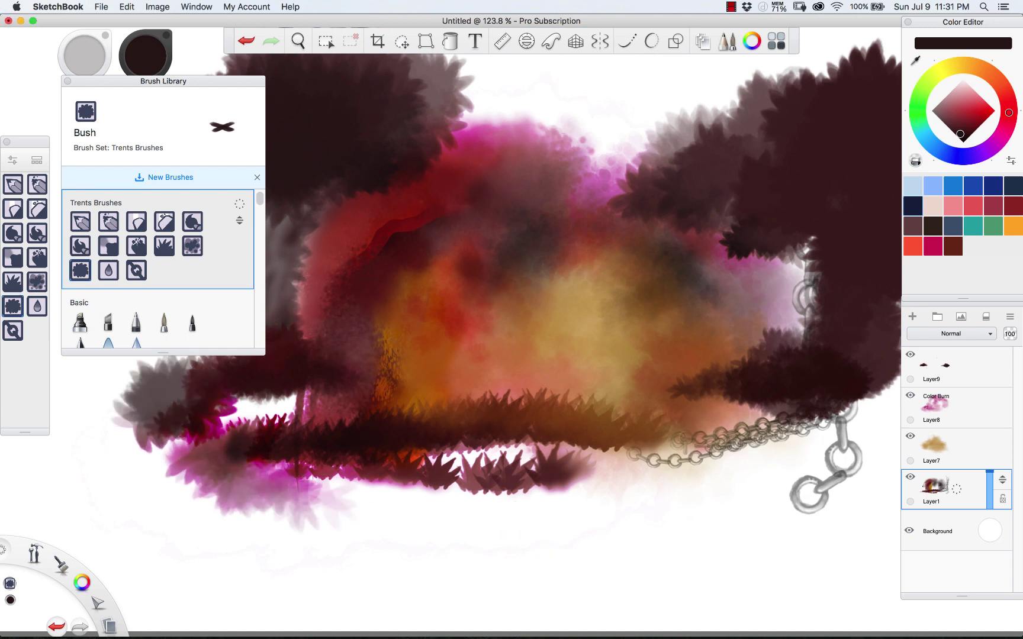
pyautogui.moveTo(225, 462)
pyautogui.mouseDown()
pyautogui.moveTo(272, 415)
pyautogui.moveTo(320, 408)
pyautogui.mouseUp()
pyautogui.moveTo(306, 458); pyautogui.dragTo(292, 488)
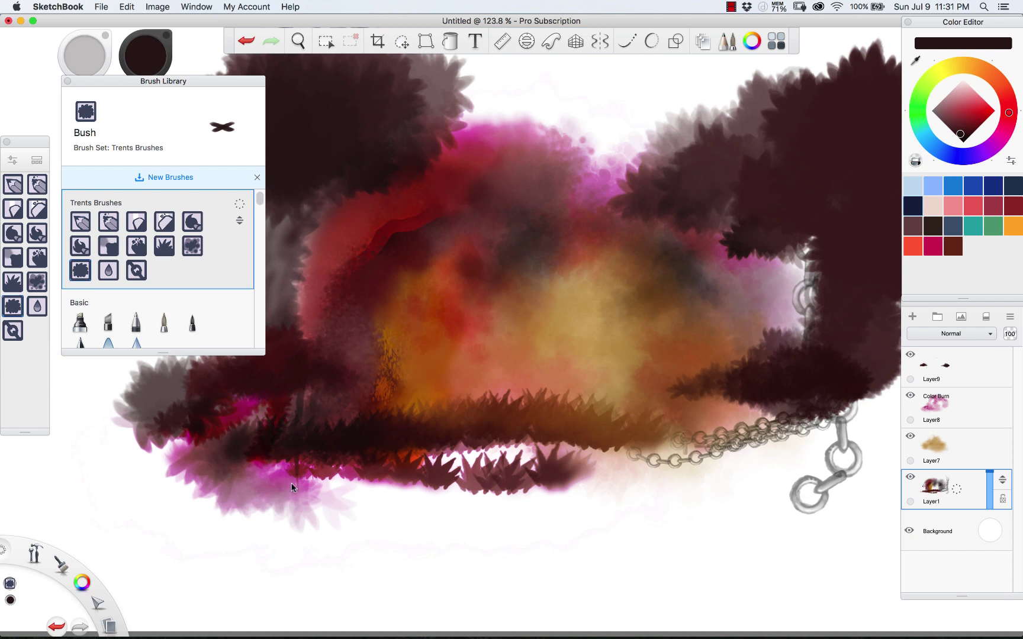
pyautogui.moveTo(324, 406); pyautogui.dragTo(347, 412)
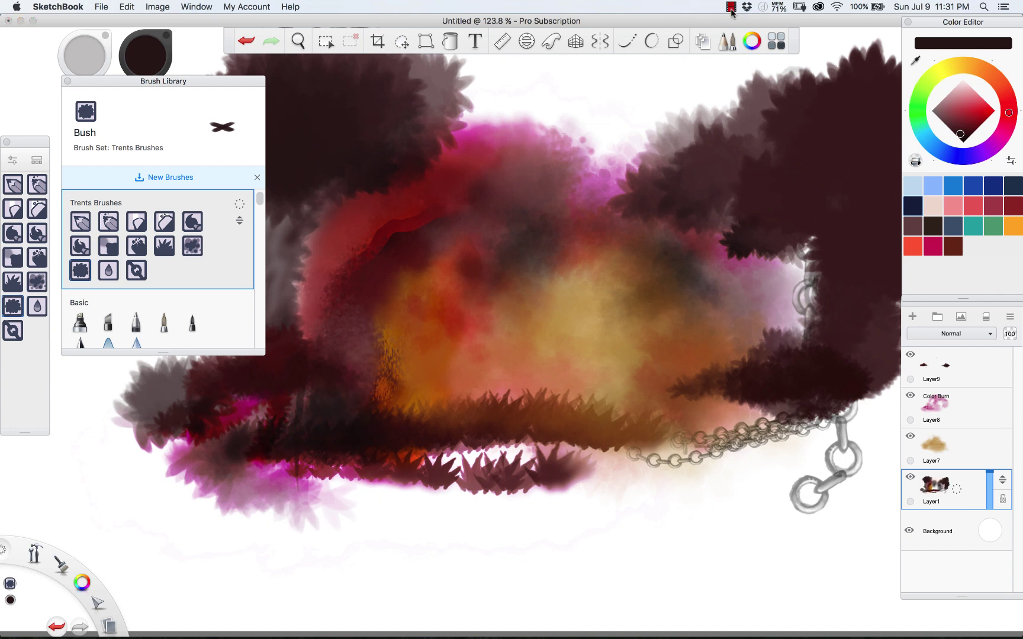
pyautogui.click(732, 10)
pyautogui.click(747, 19)
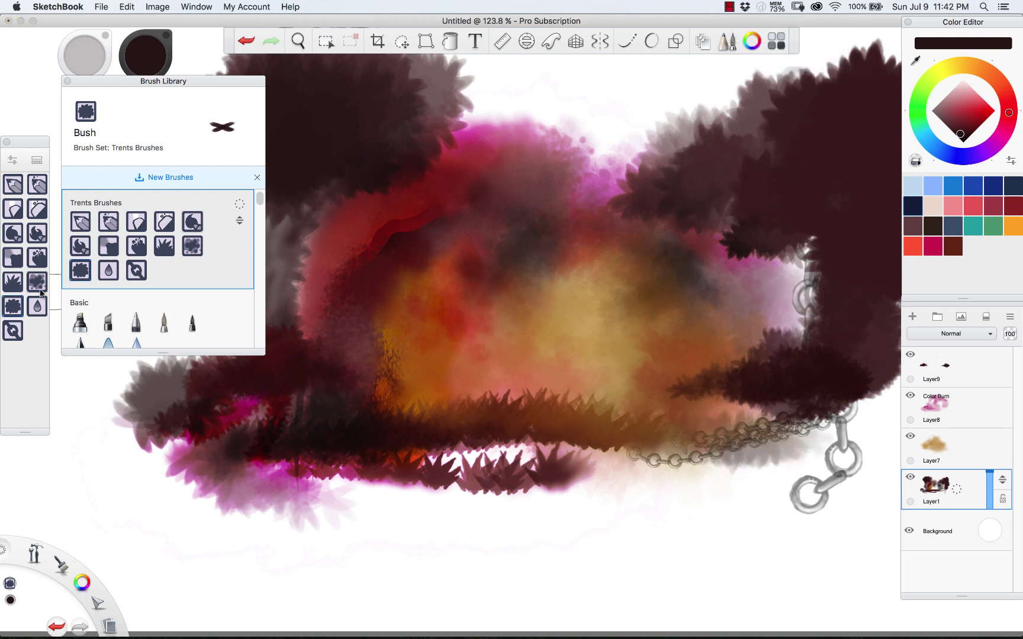
# Step: Choose the Grassy brush and make the topmost layer, Layer9, active
pyautogui.click(13, 283)
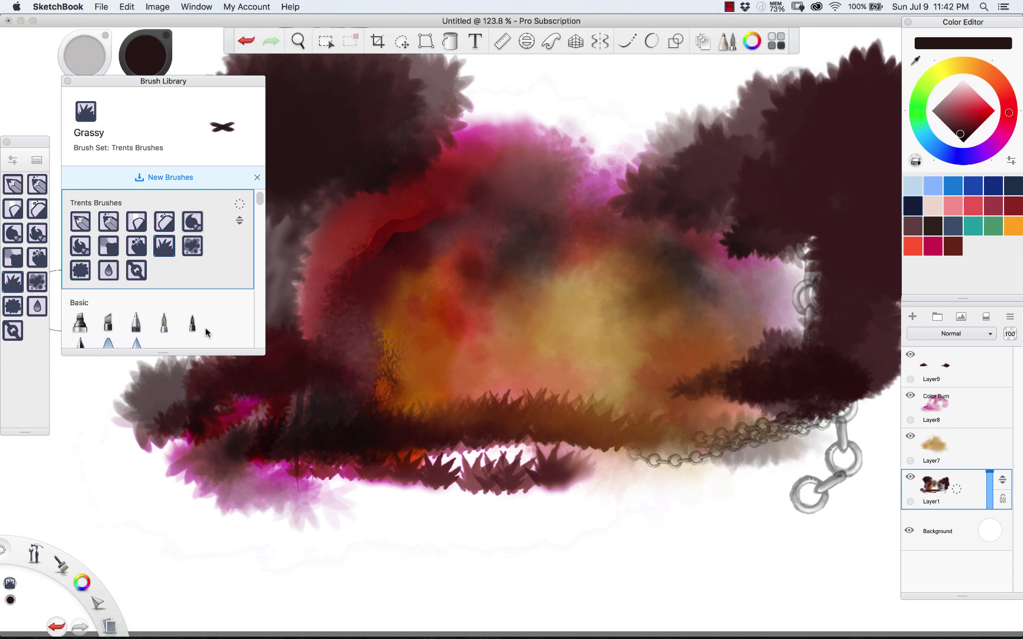
pyautogui.click(943, 368)
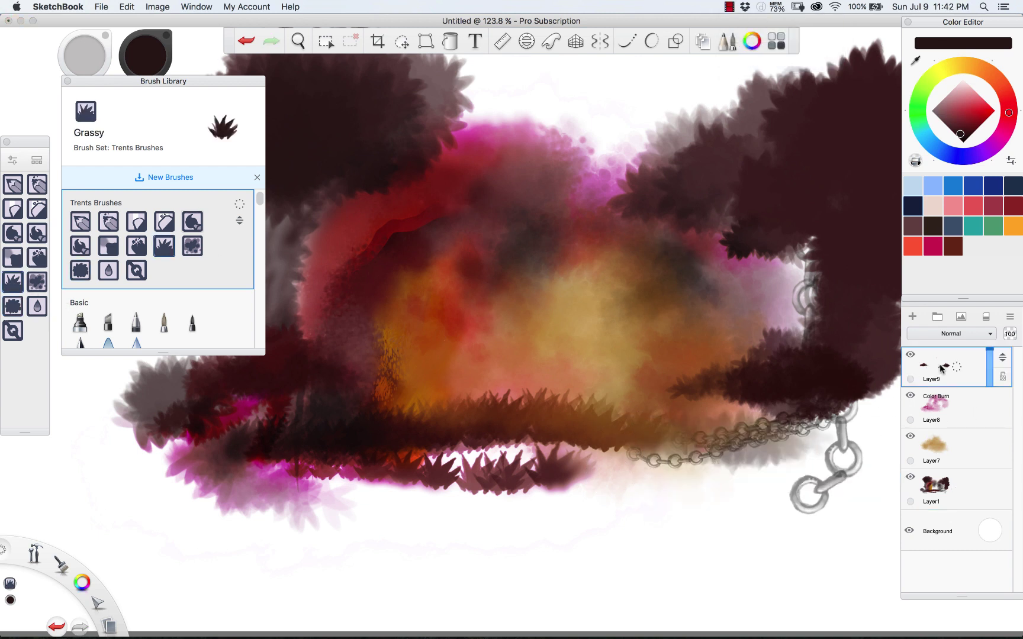
pyautogui.click(731, 7)
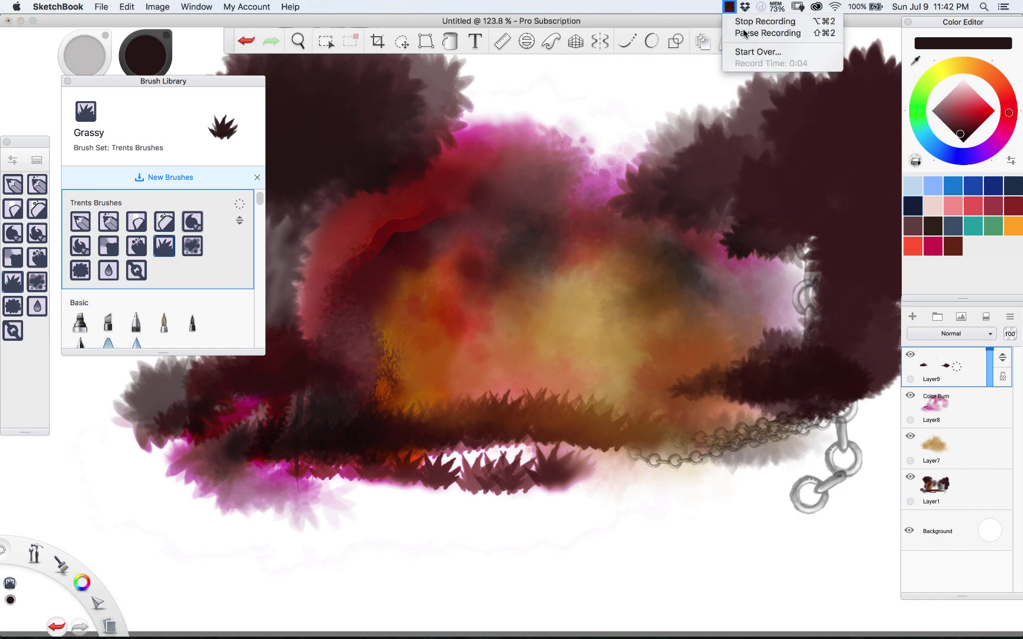